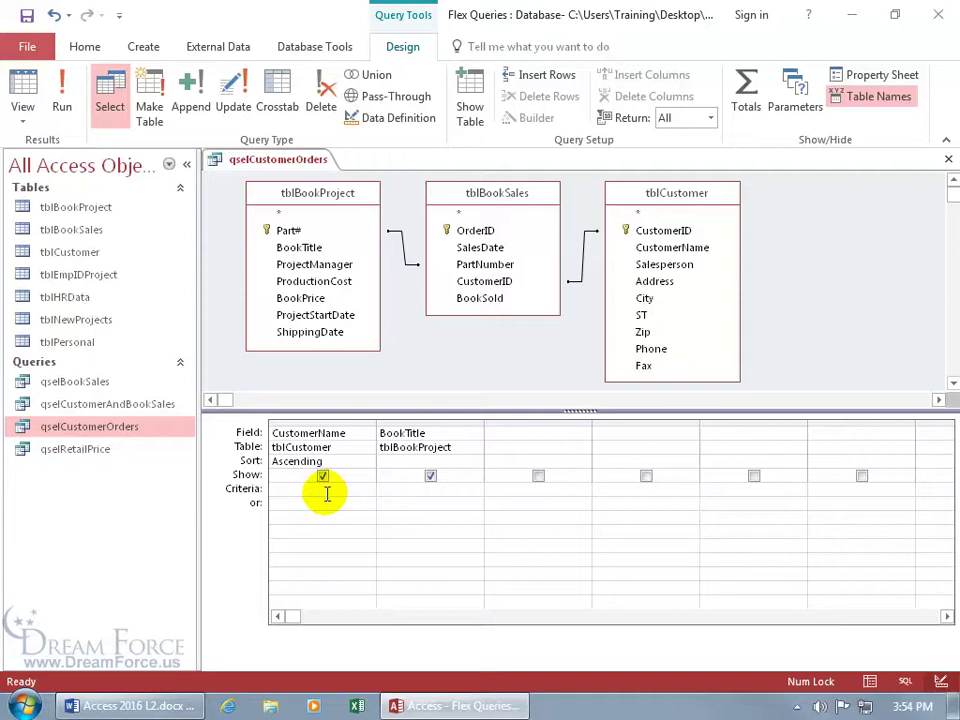
Enter [Enter a customer name] as the CustomerName criterion.
left_click(310, 490)
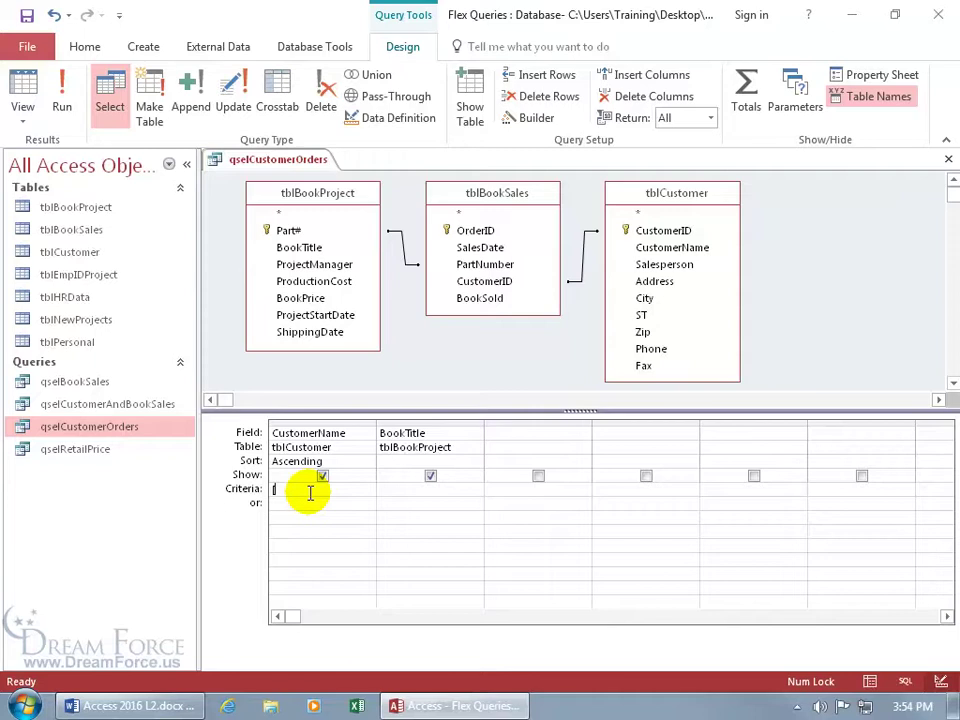
type("[Enter")
type(" a customer na")
type("me")
type("]")
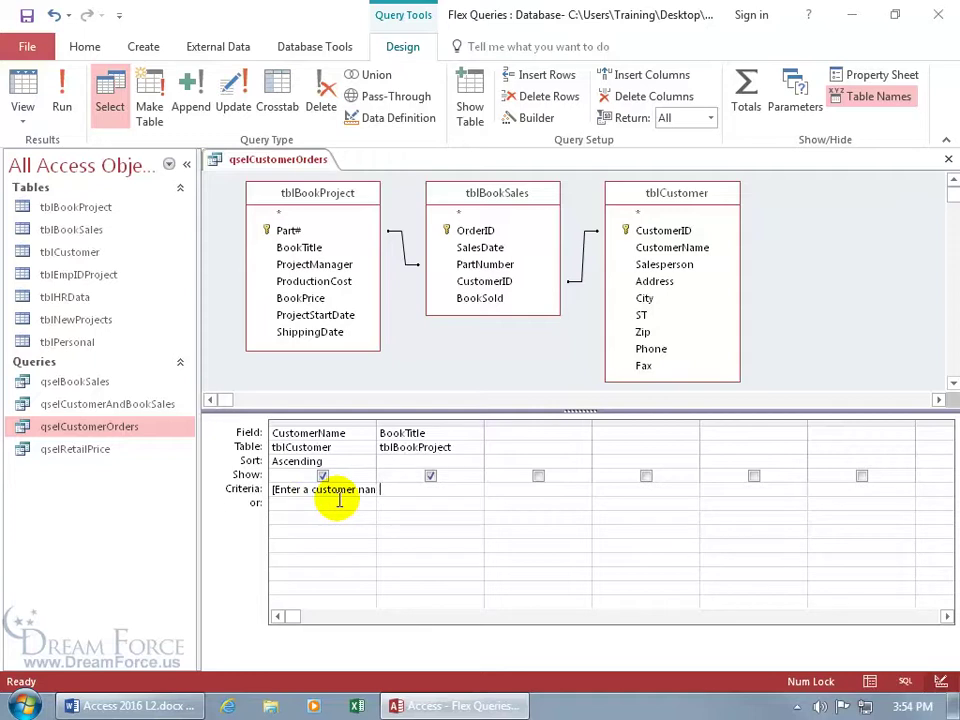
Run the query with customer name 'dizney co.', listing its 11 book orders.
left_click(66, 98)
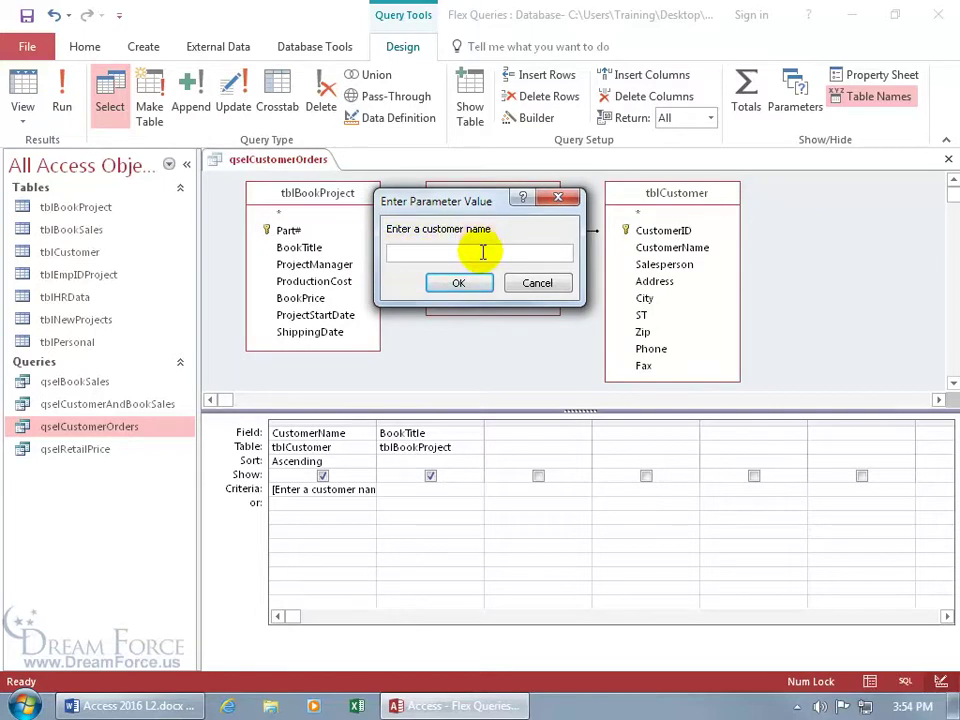
type("diz")
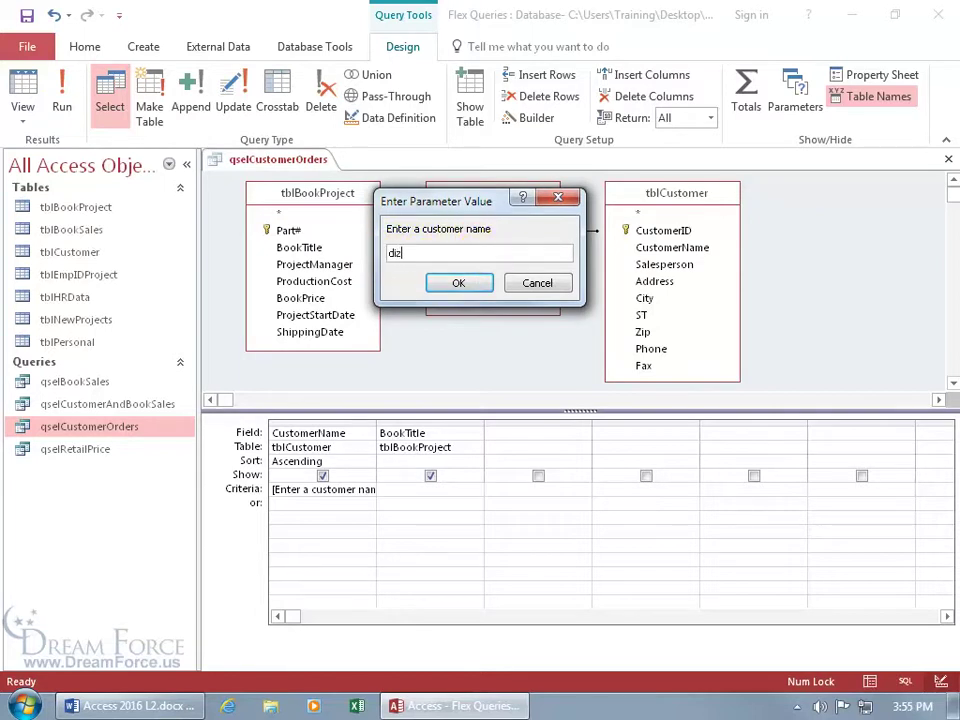
type("ney co.")
key("Return")
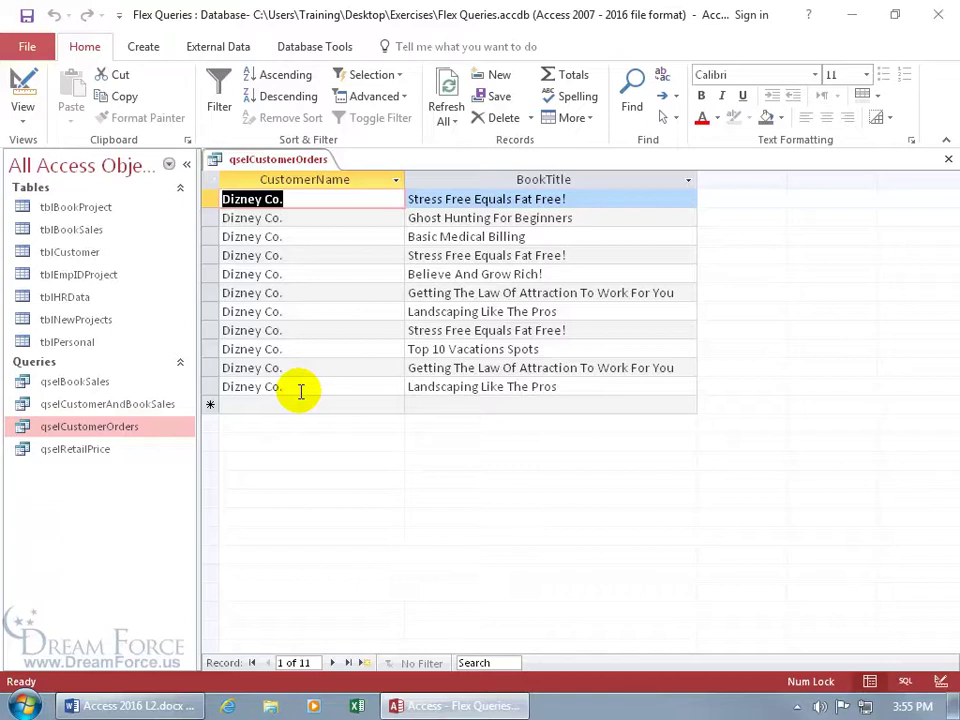
Rerun the query with 'fall cleaning', 'dizney co.', then 'dizney co', which returns no records.
key("shift+F9")
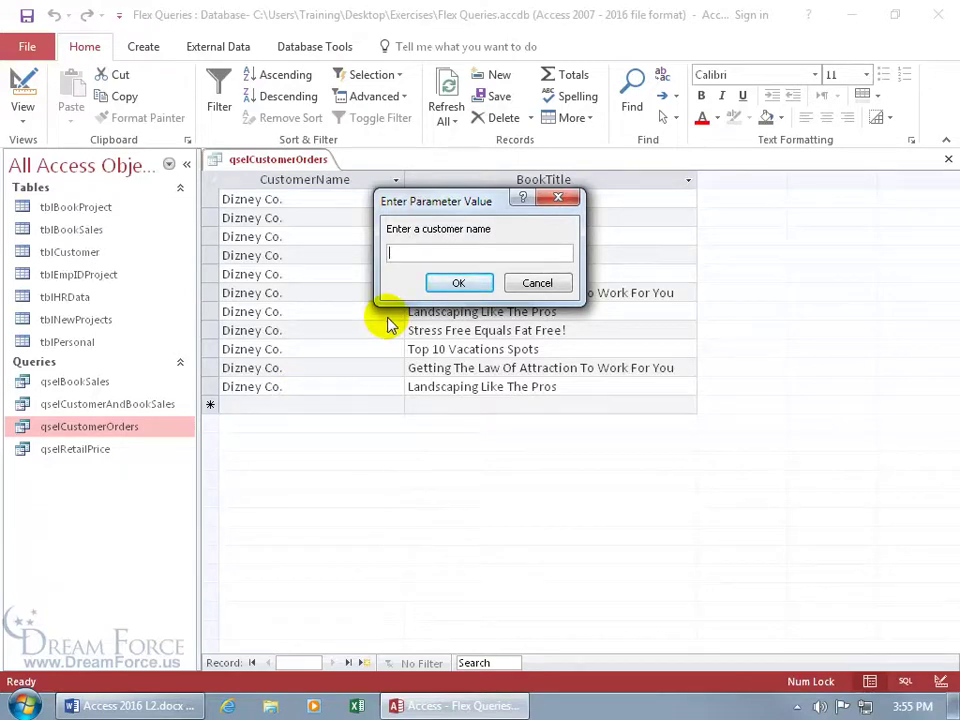
type("fall cleani")
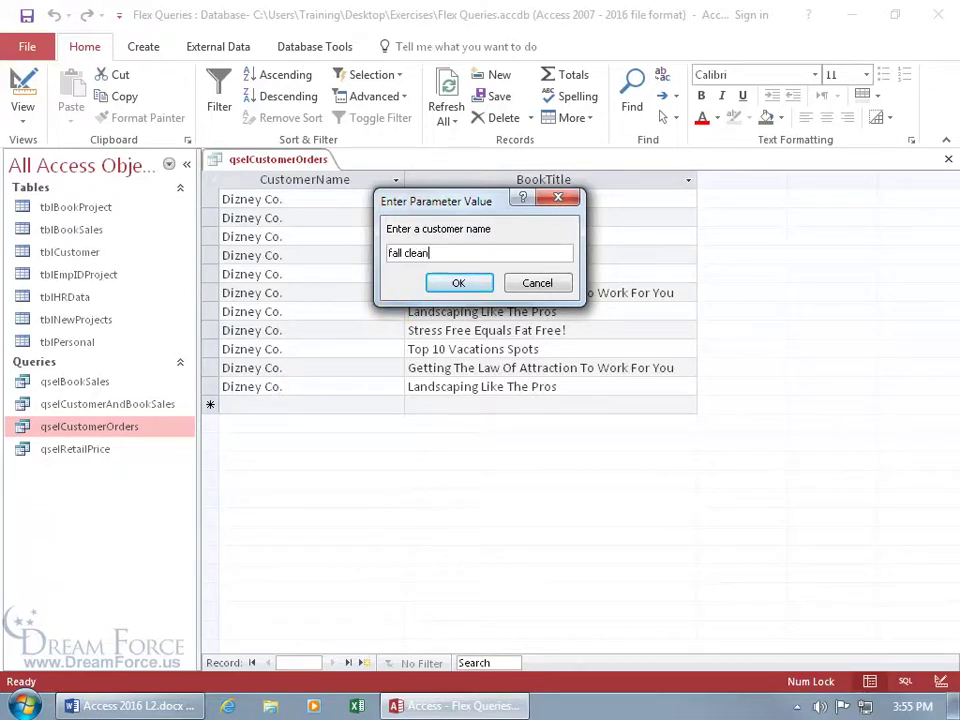
type("ng")
key("Return")
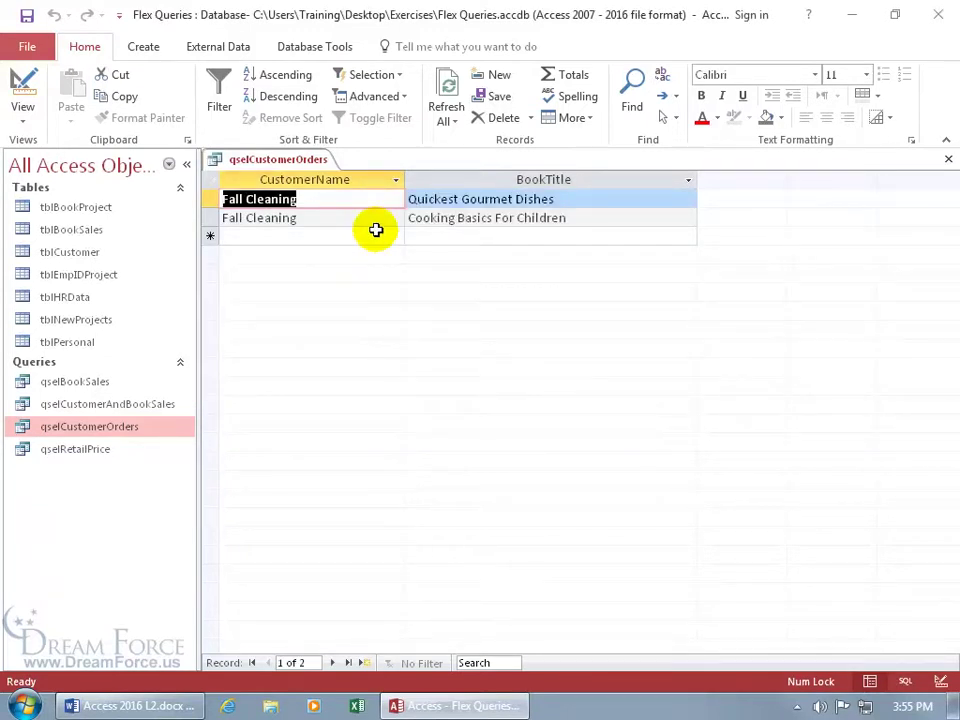
key("shift+F9")
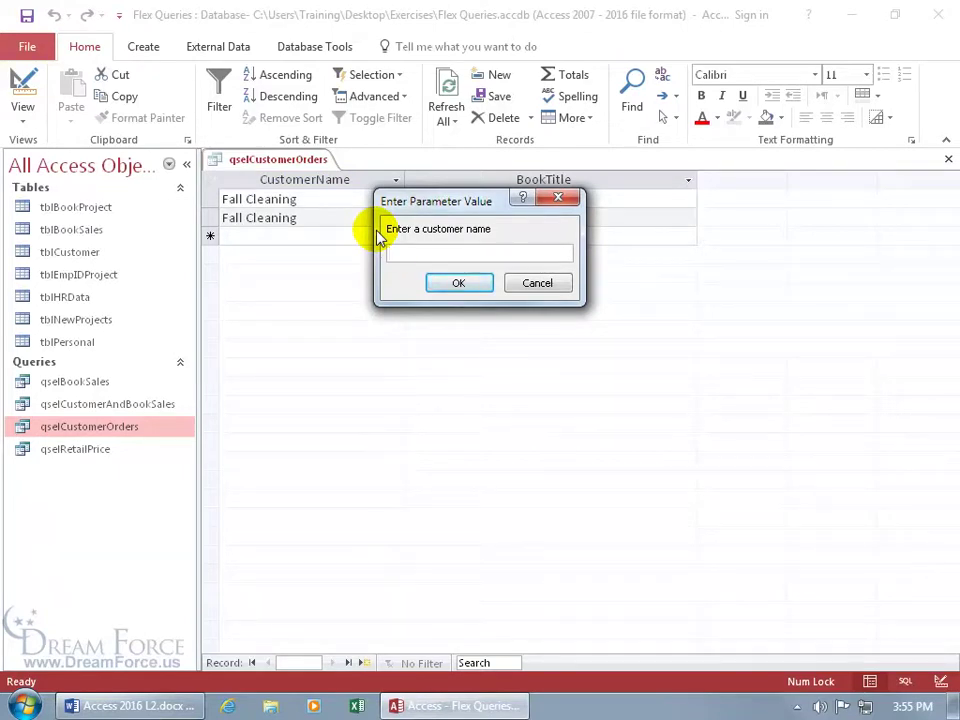
type("di")
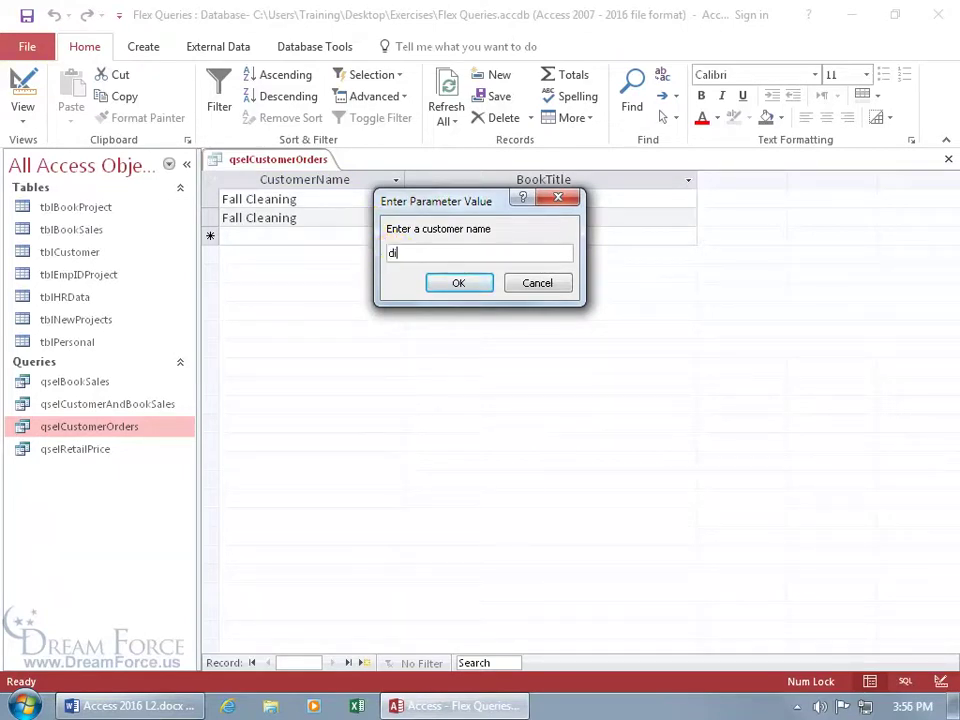
type("zney co.")
key("Return")
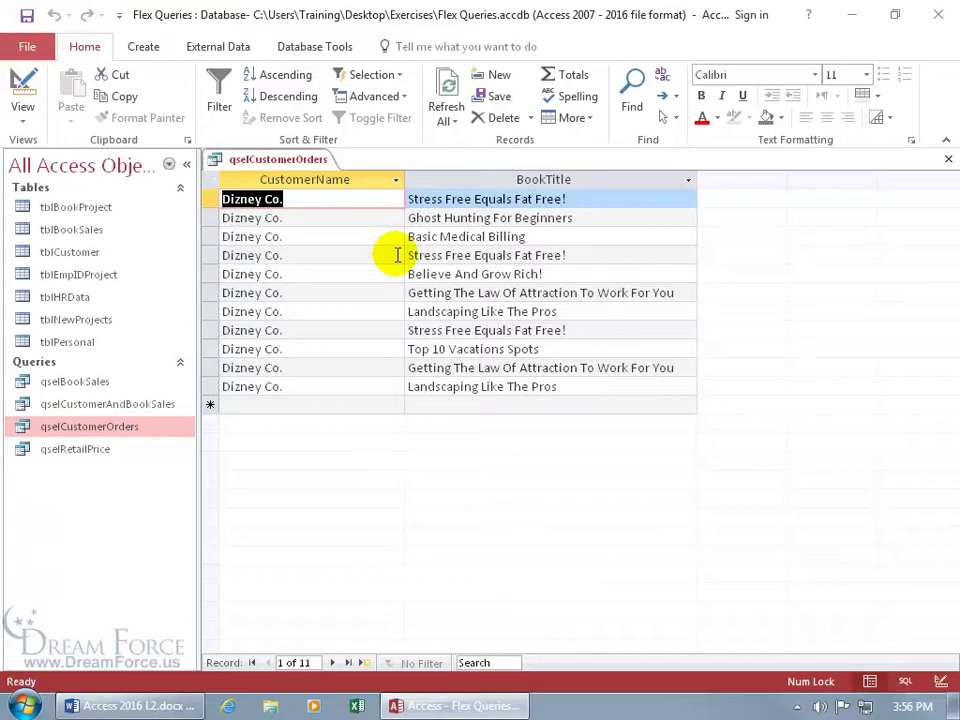
key("shift+F9")
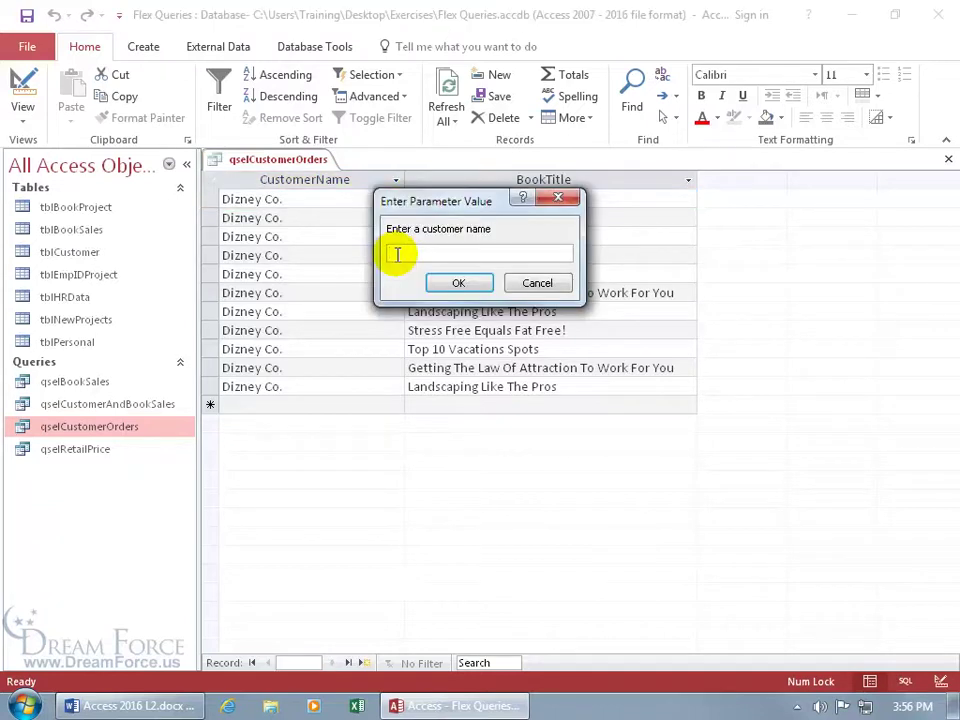
type("dizn")
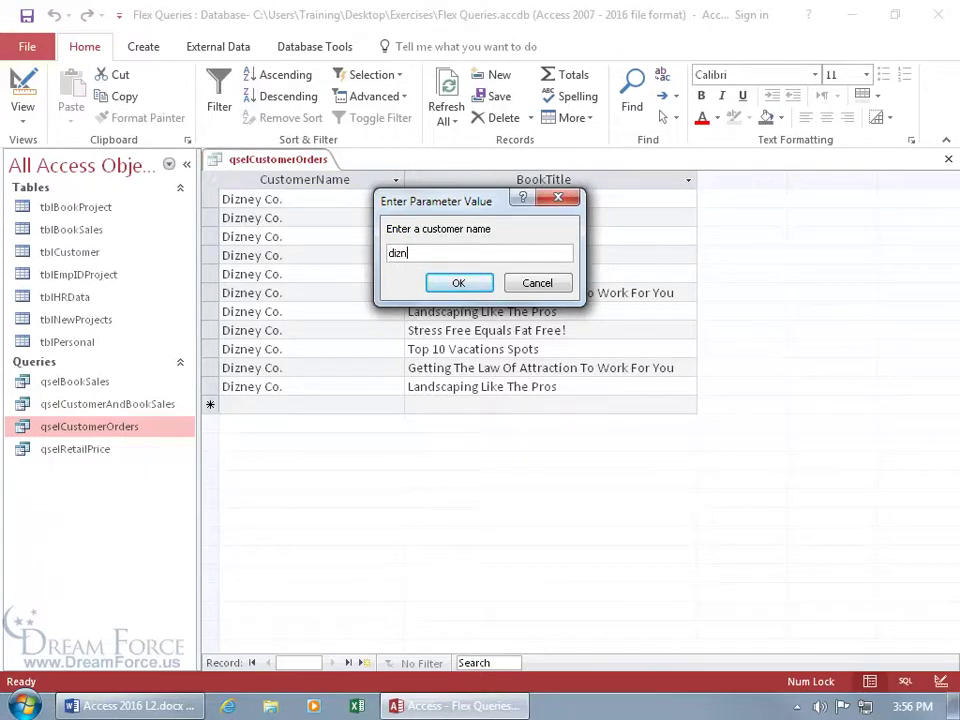
type("ey co")
key("Return")
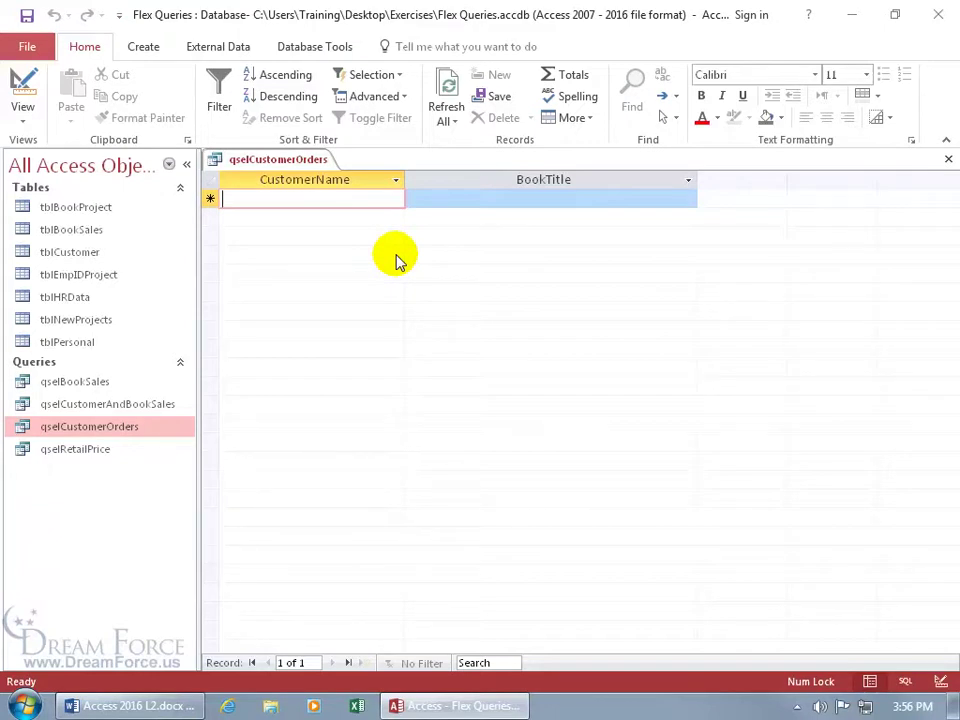
In Design view, open the CustomerName criterion in Zoom and prefix it with Like.
left_click(30, 88)
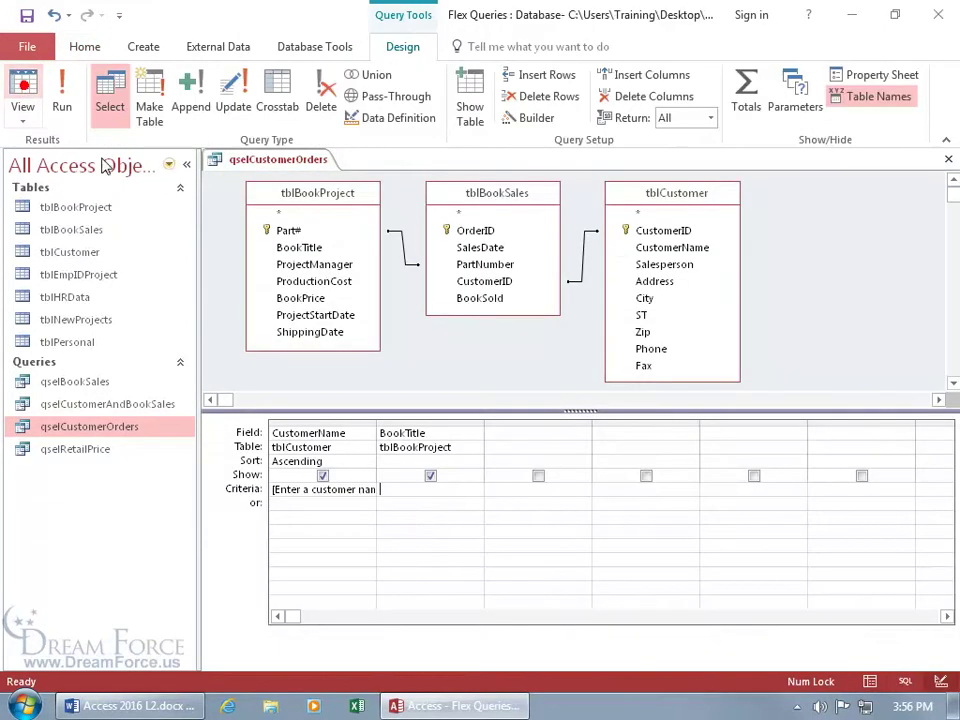
right_click(329, 490)
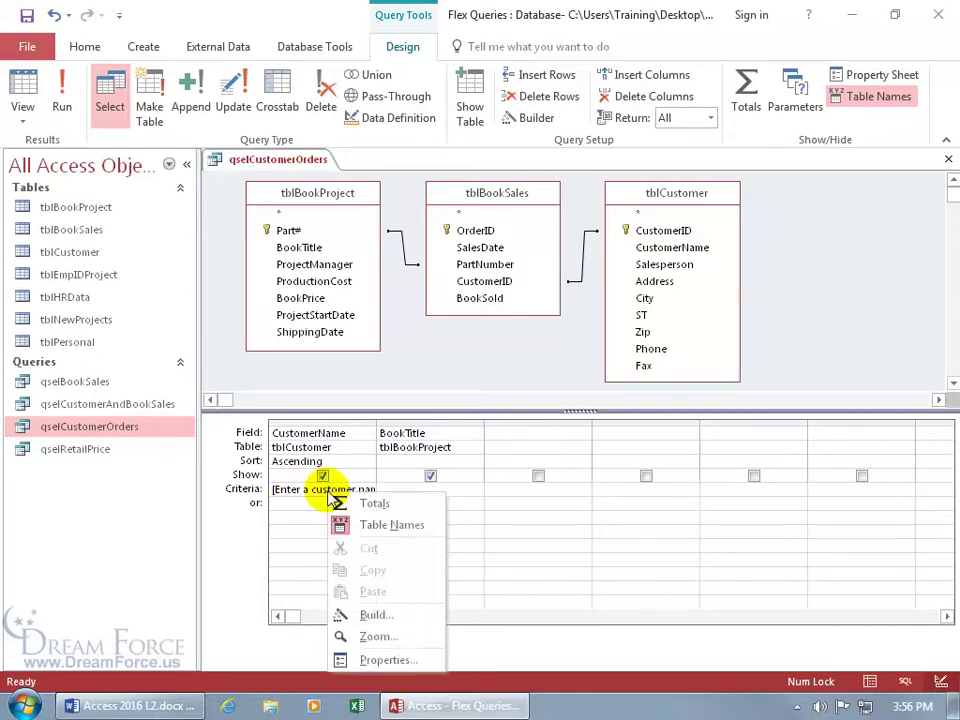
left_click(375, 636)
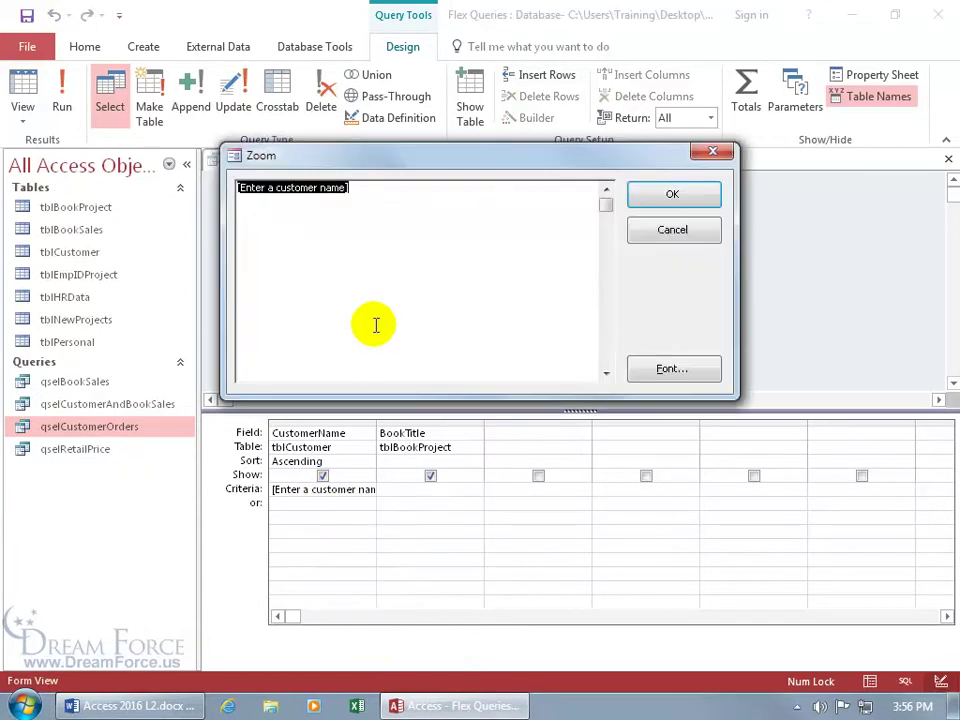
left_click(366, 187)
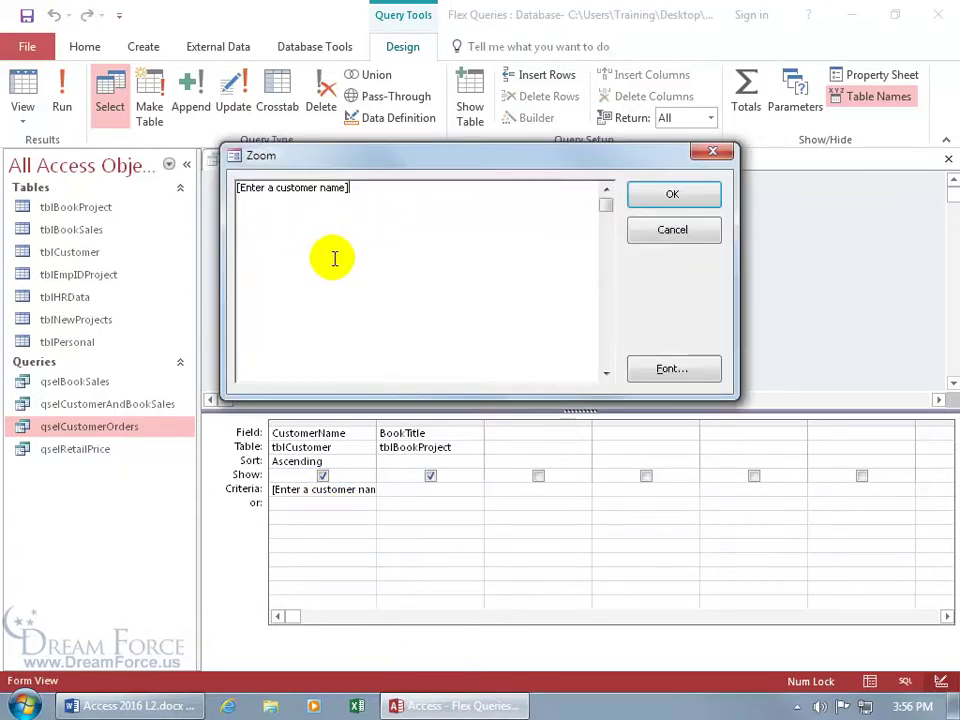
left_click(237, 189)
type("Like")
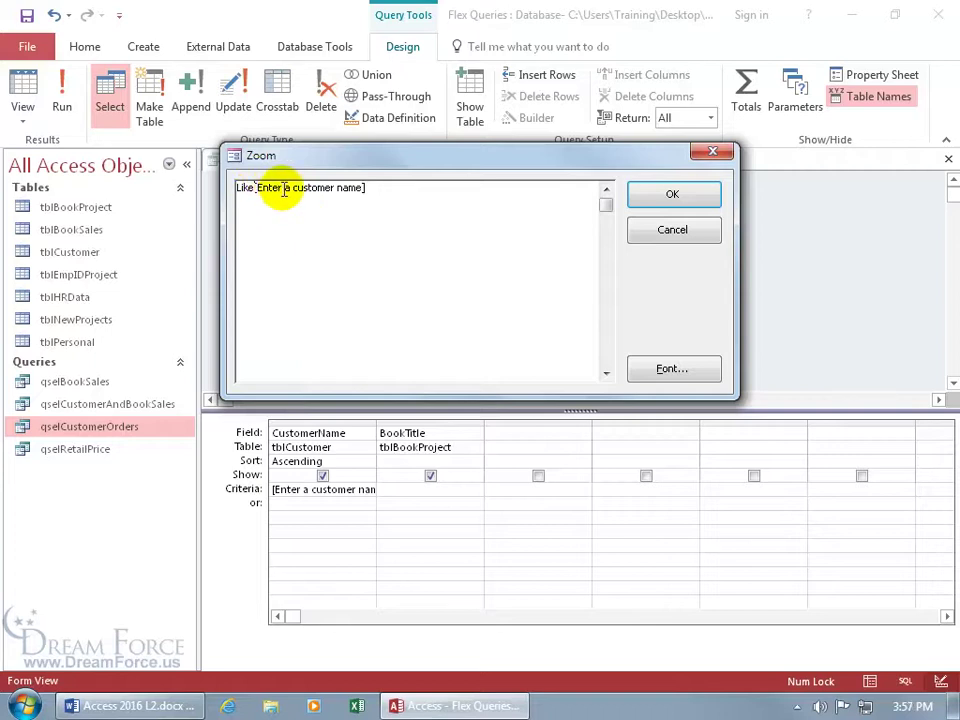
Reword the prompt to 'Enter in first couple of letters of name' and append &"*".
left_click(284, 188)
left_click_drag(284, 188, 362, 190)
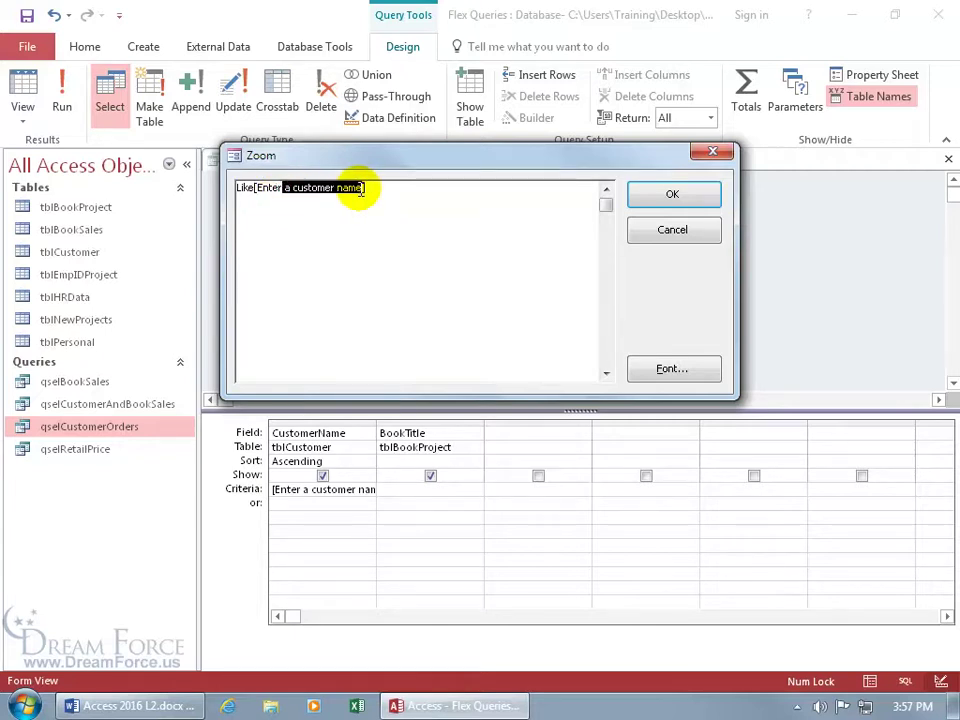
type("in first")
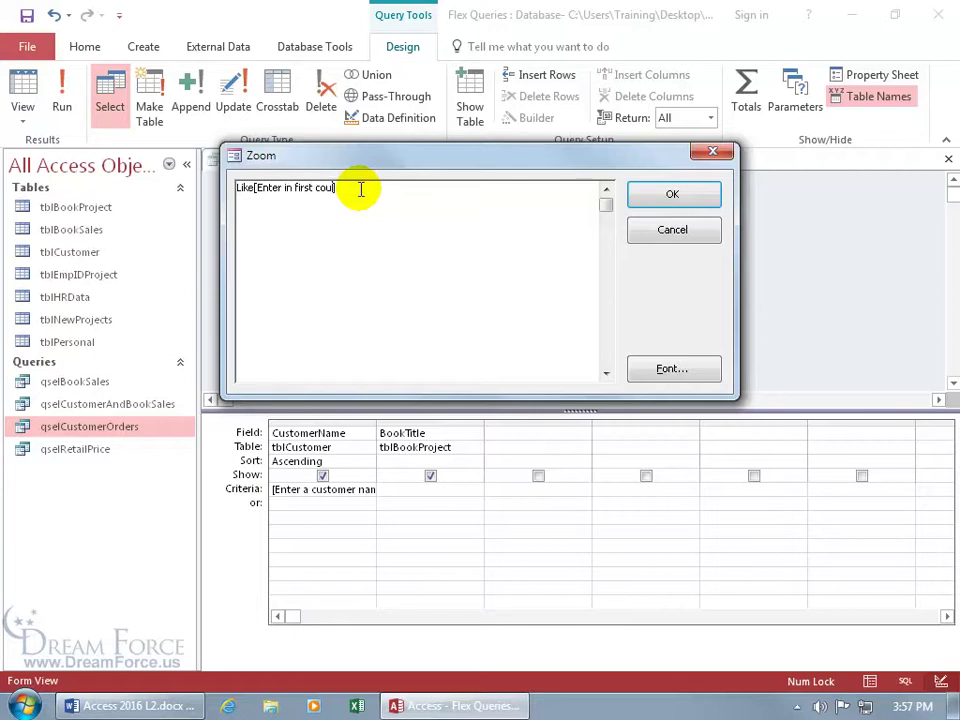
type("le of letters of name]")
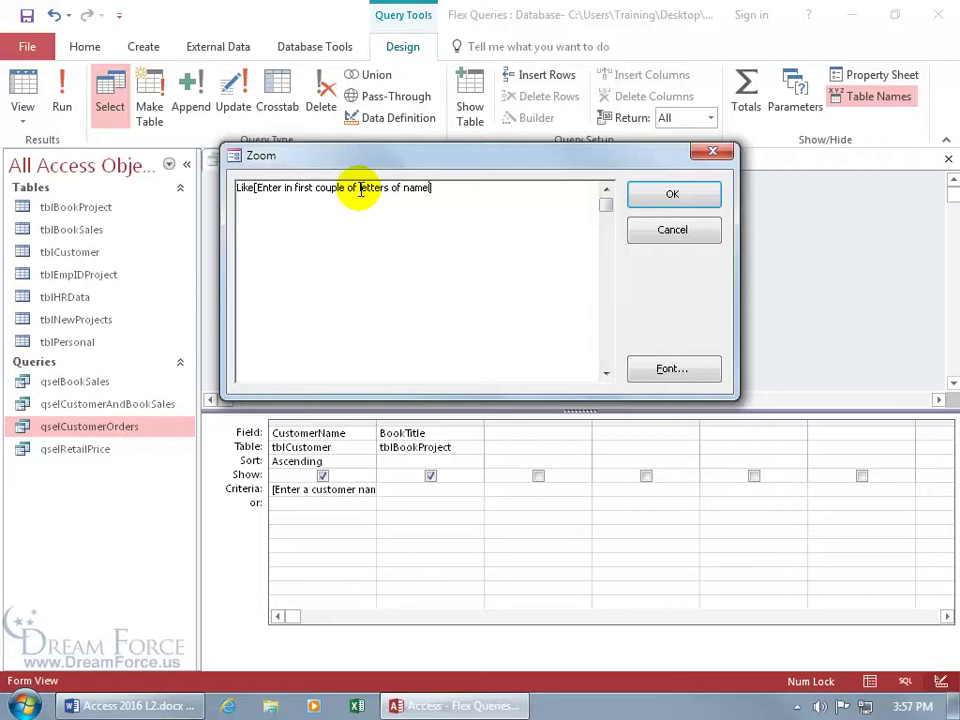
left_click(432, 189)
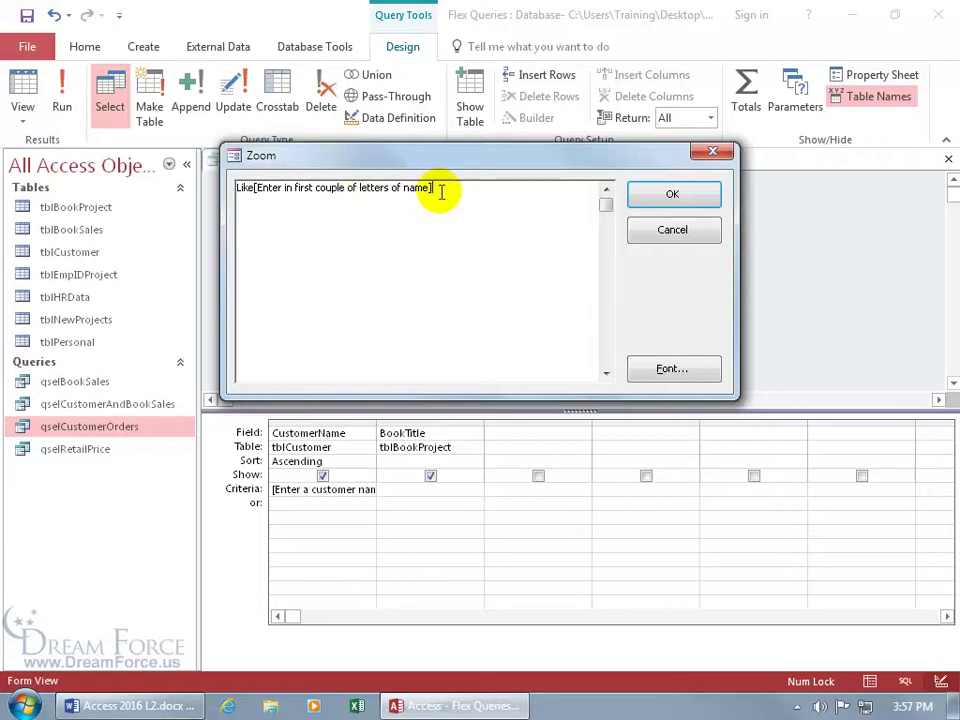
type("&\"*")
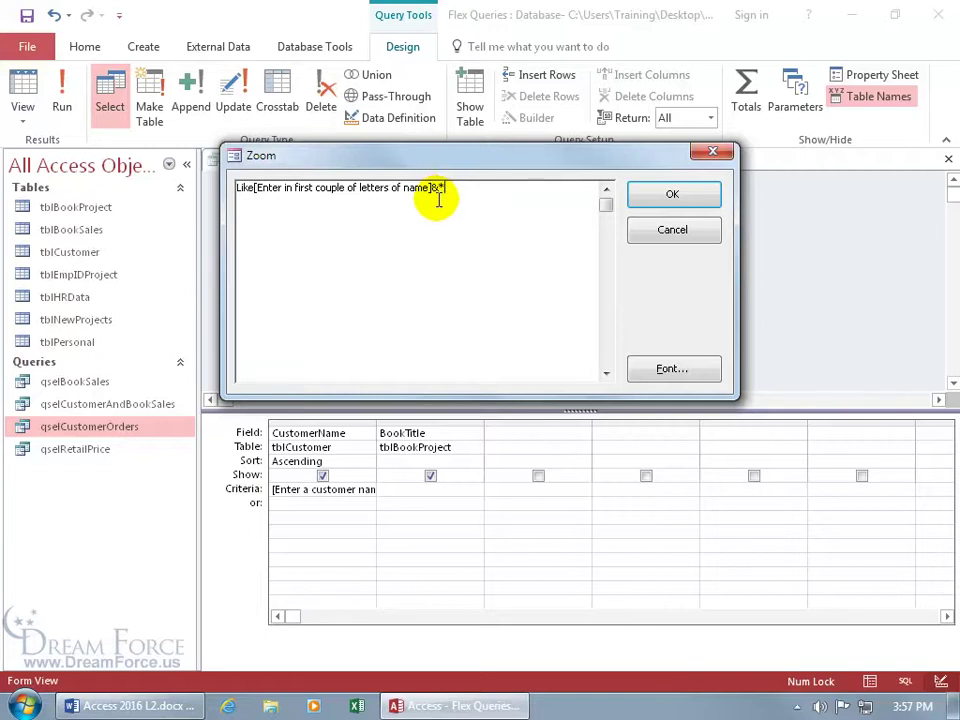
type("\"")
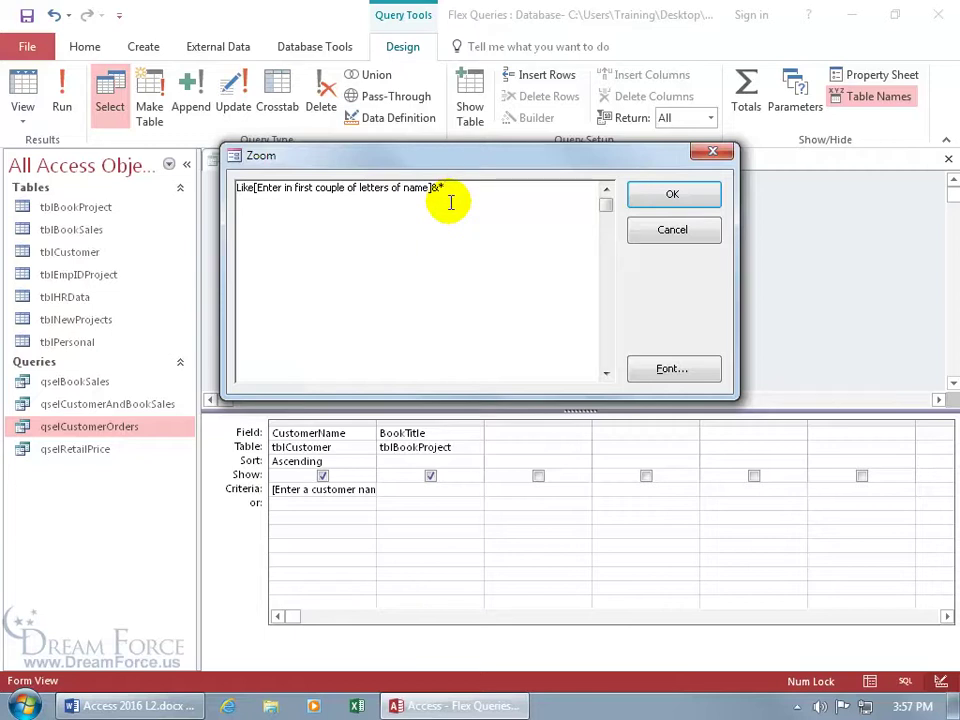
Apply the Like criterion and run the query with 'diz', returning 11 Dizney Co. orders.
left_click(684, 202)
key("F2")
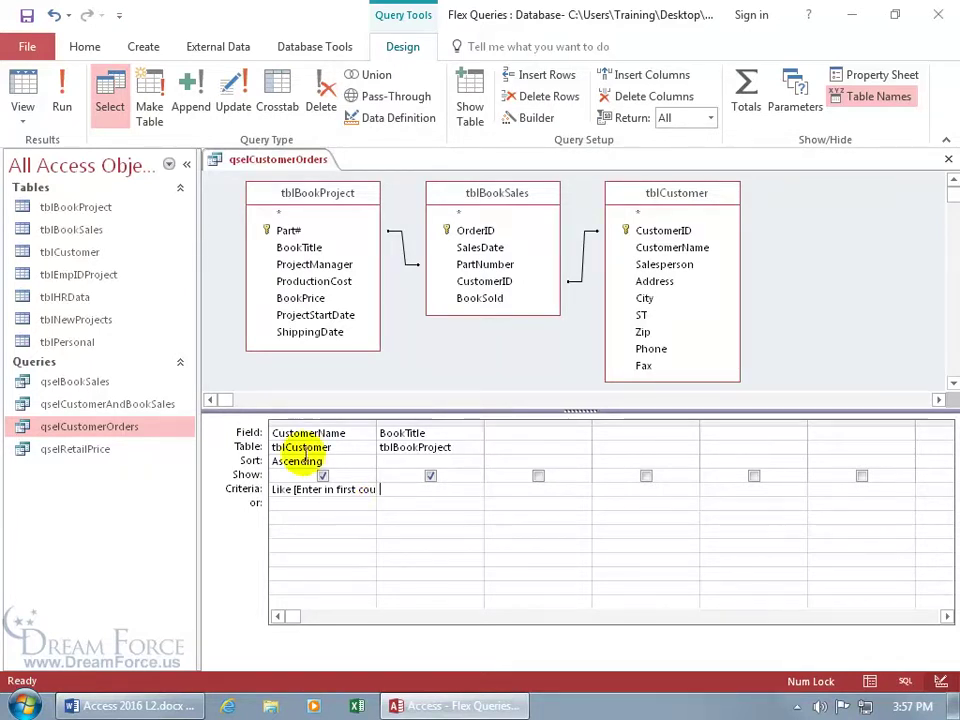
left_click(33, 86)
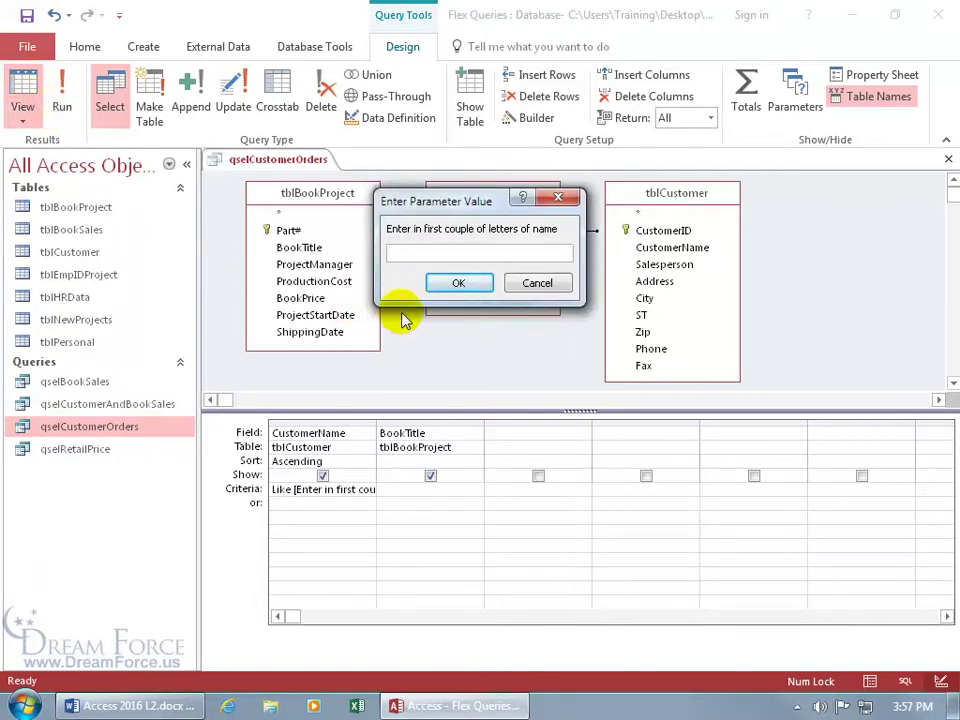
type("dizn")
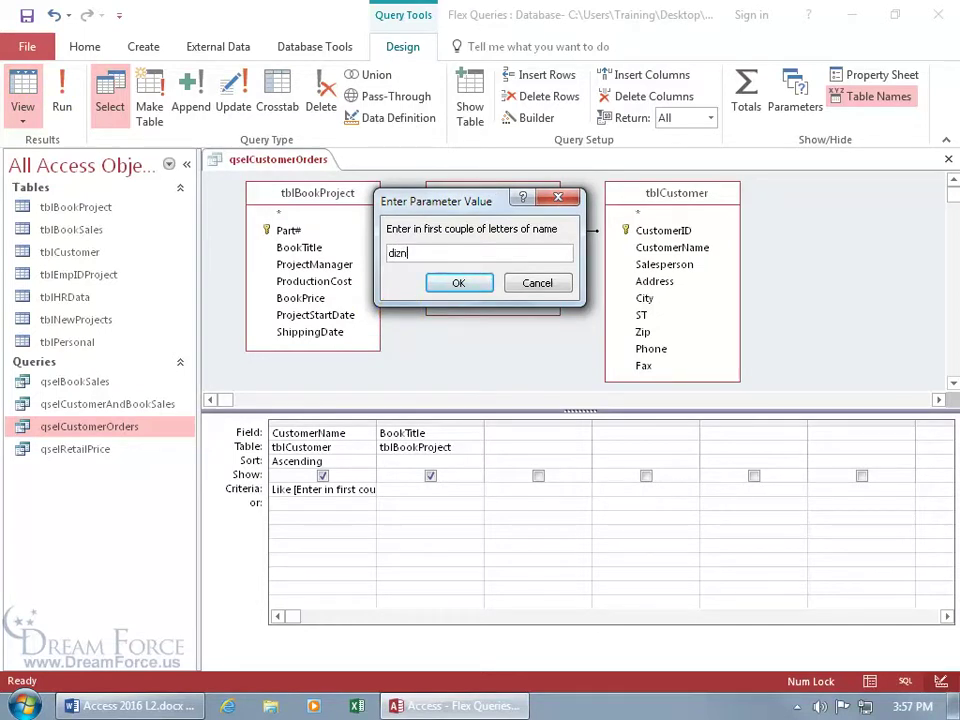
key("Return")
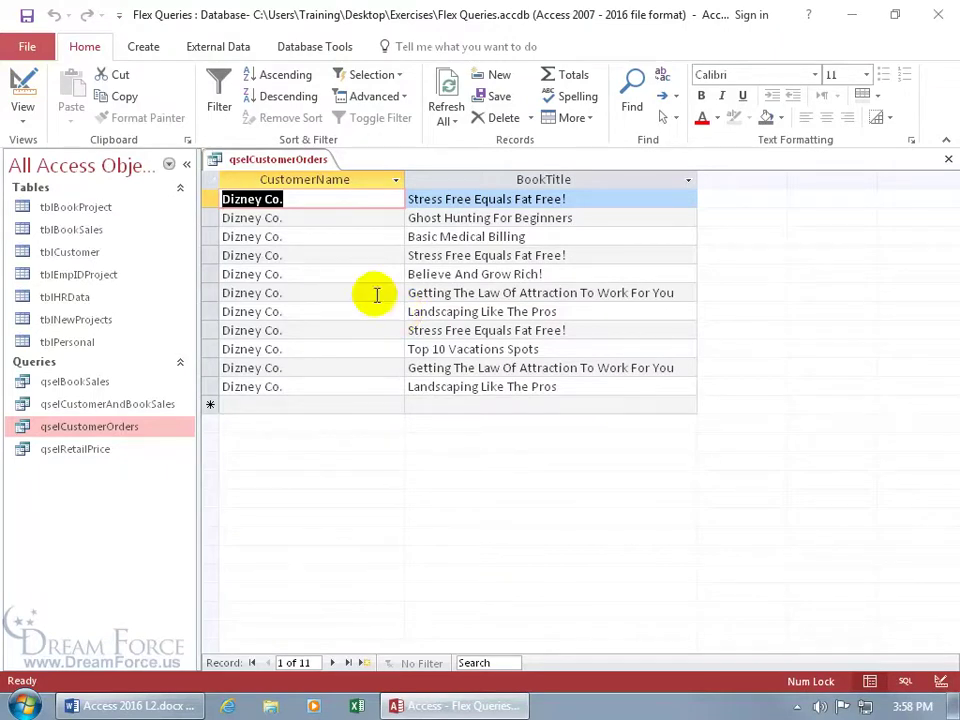
In Zoom, add a leading "*" & and reword the prompt to 'Enter a few letters of customer name'.
left_click(24, 88)
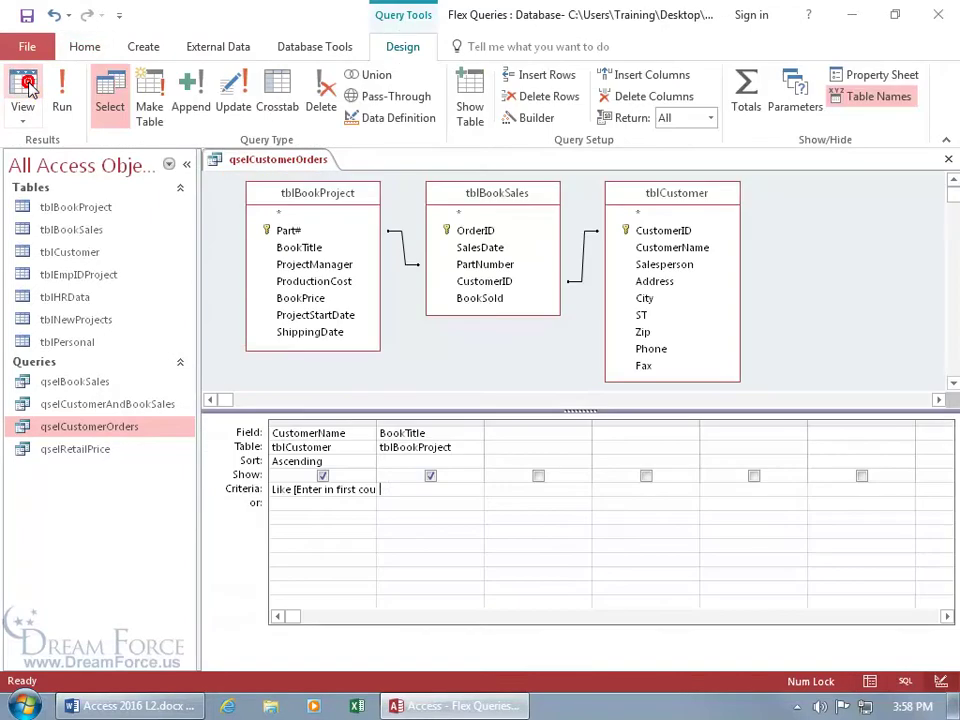
right_click(313, 490)
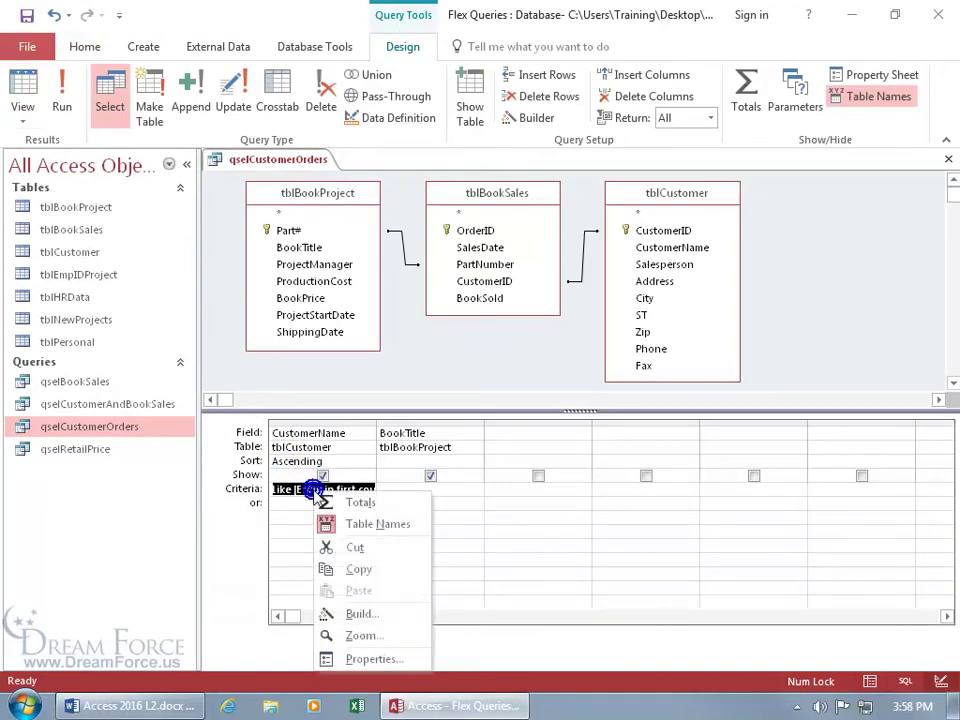
left_click(358, 636)
left_click(504, 189)
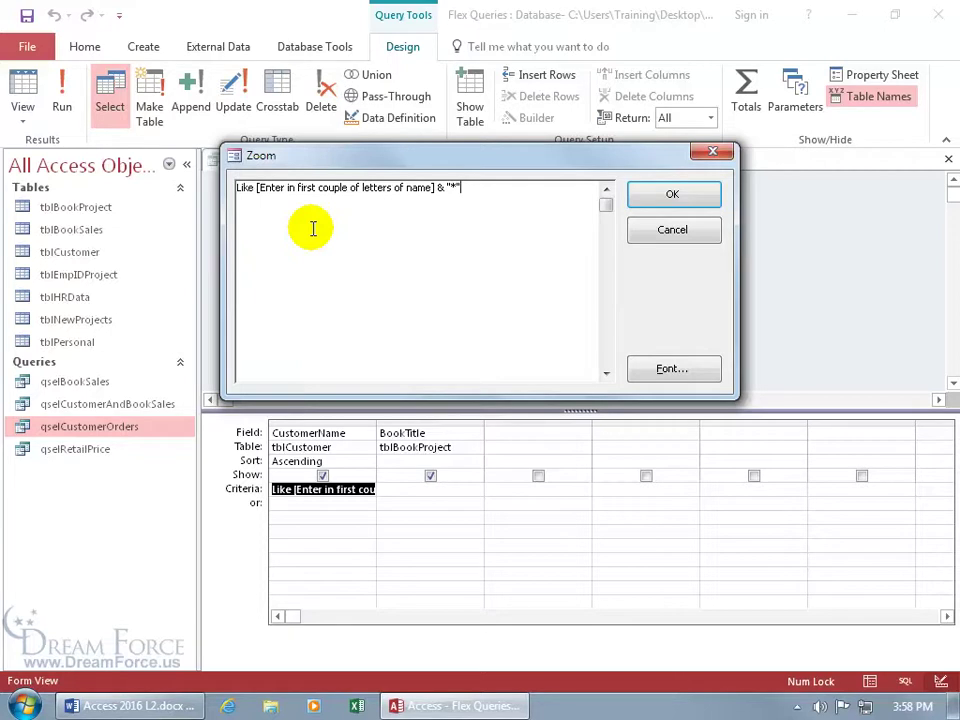
left_click(256, 188)
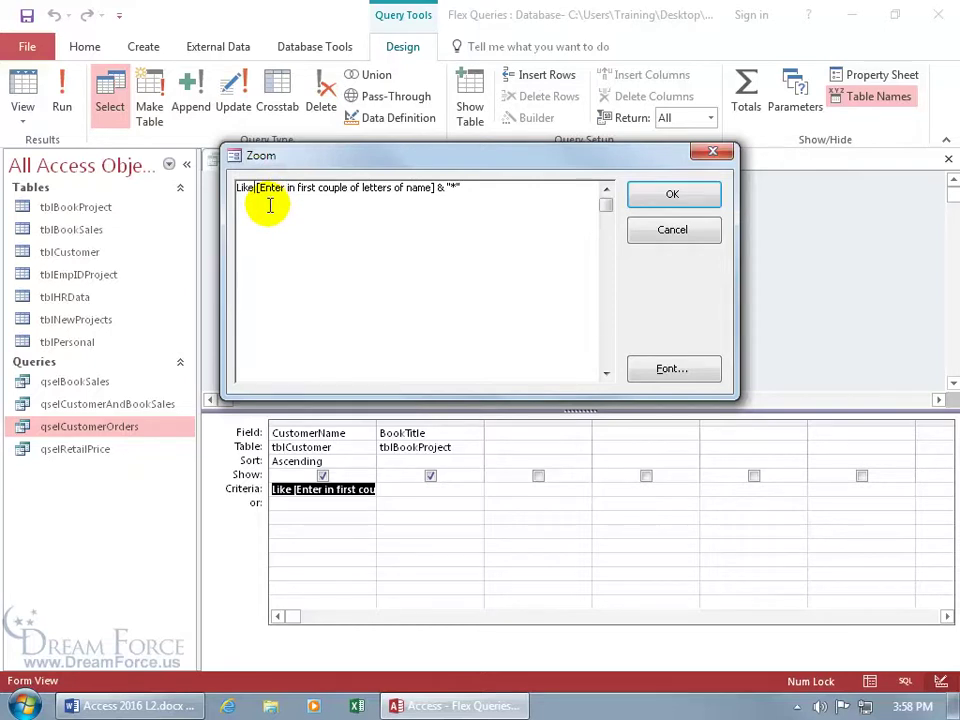
type("\"*\" ")
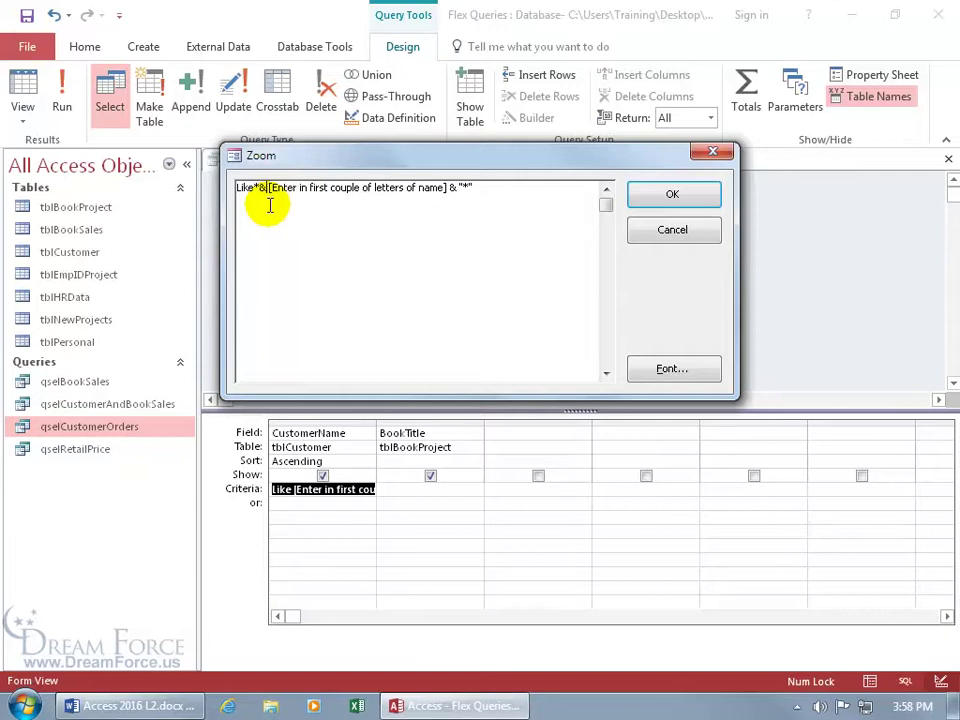
type("&")
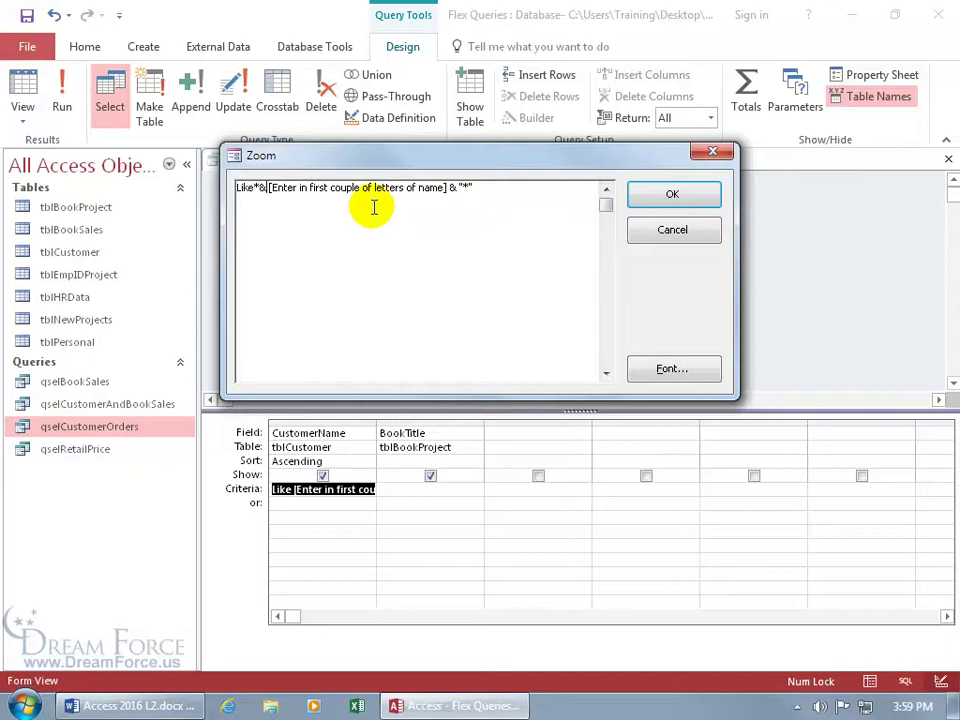
left_click_drag(300, 188, 443, 190)
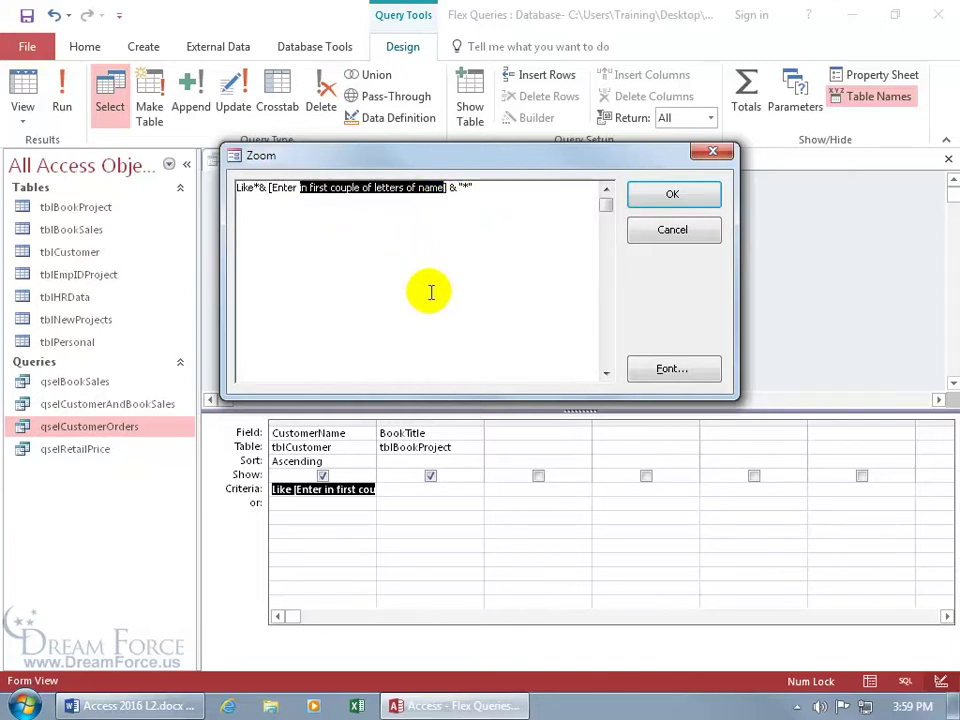
key("Delete")
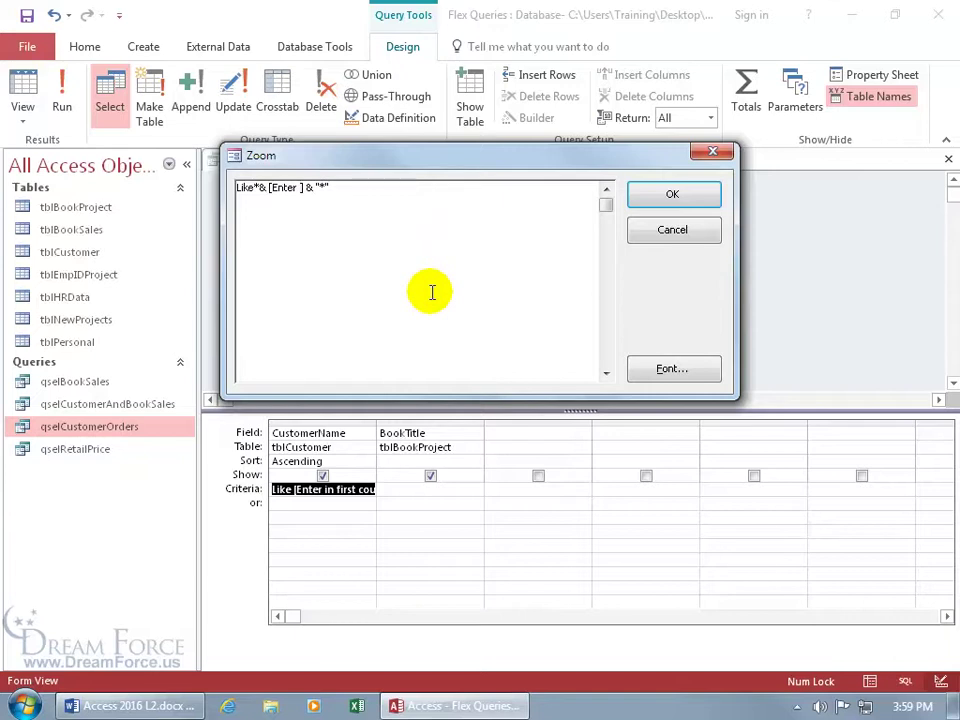
type("a few letters of customer ")
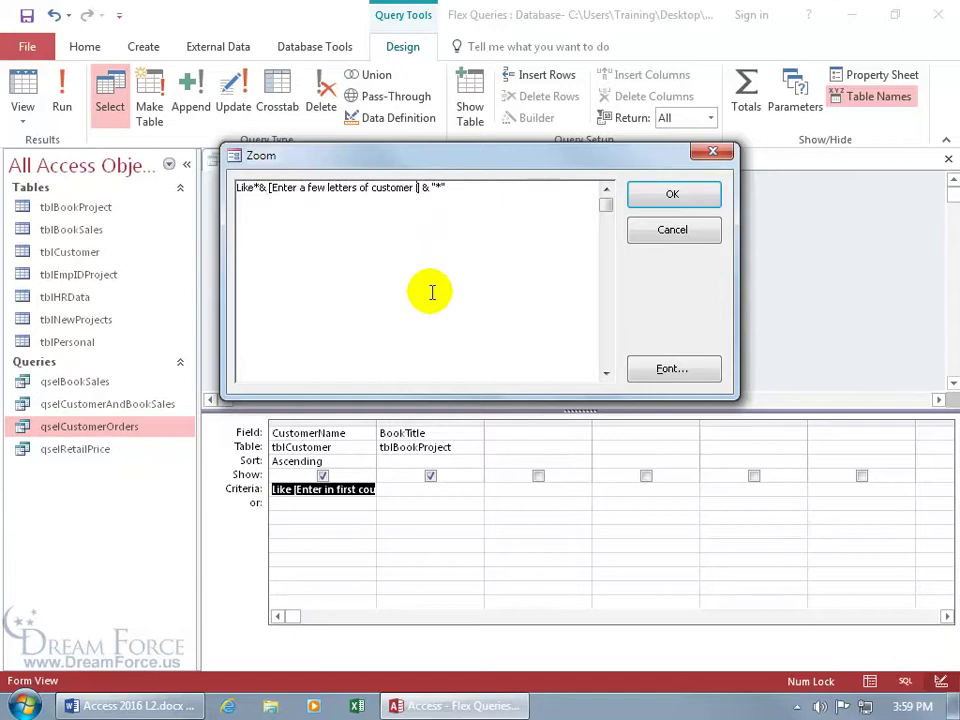
type("name")
Apply the revised criterion and run the query with 'ney', returning 11 Dizney Co. orders.
left_click(666, 195)
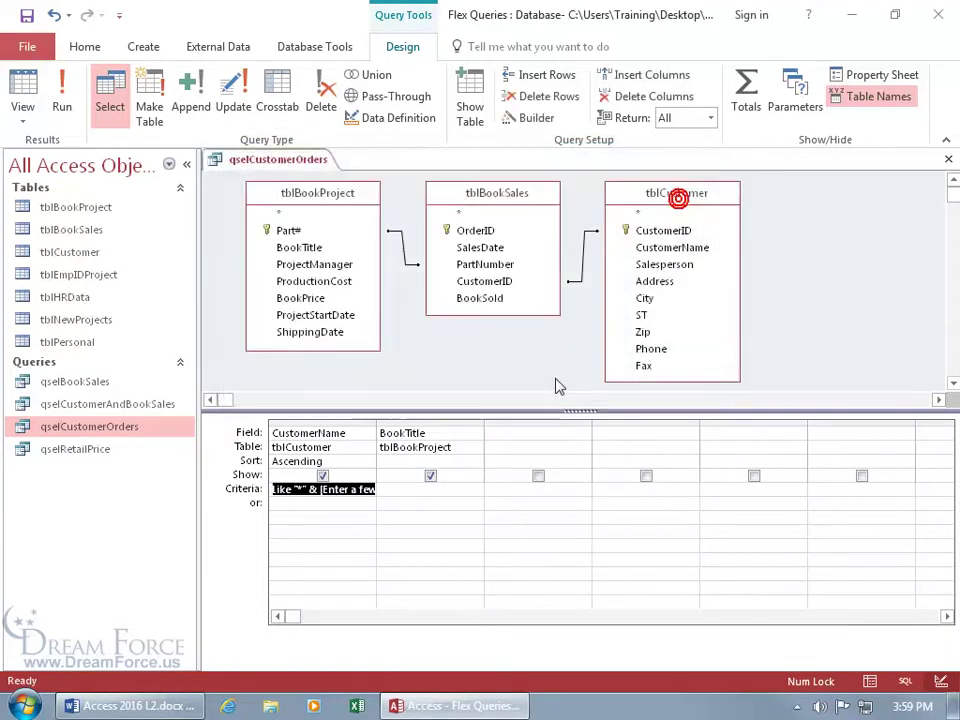
key("F2")
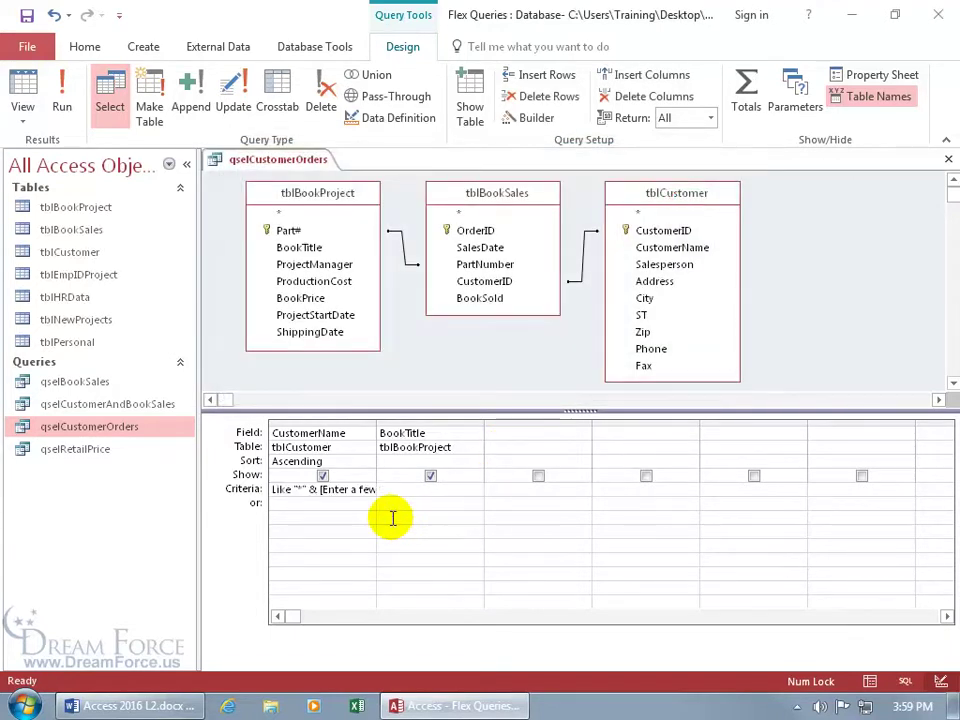
left_click(60, 95)
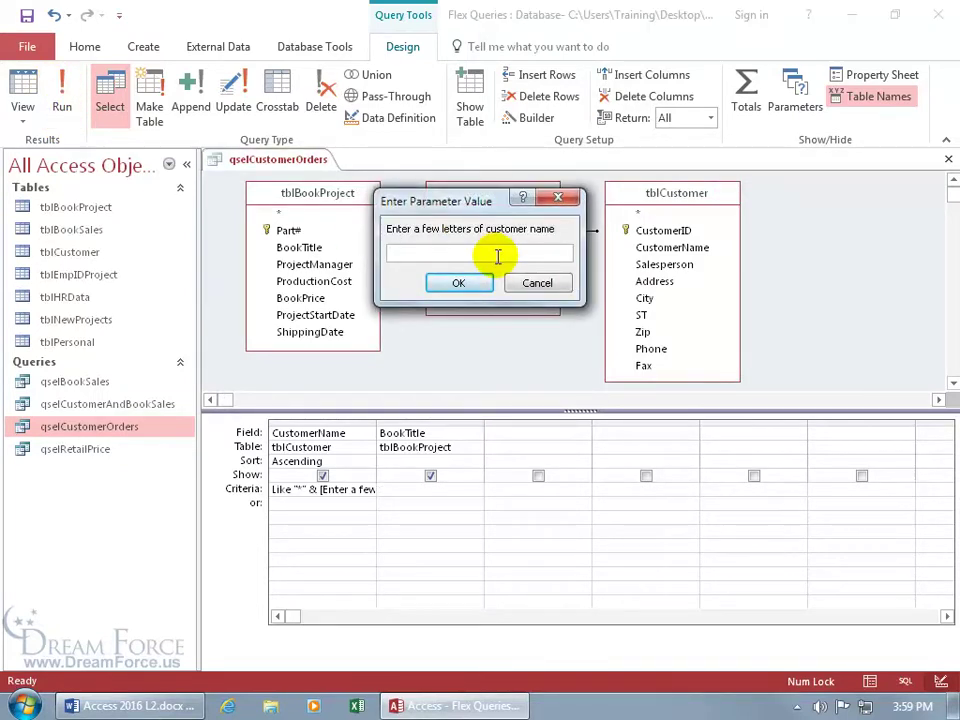
type("ney")
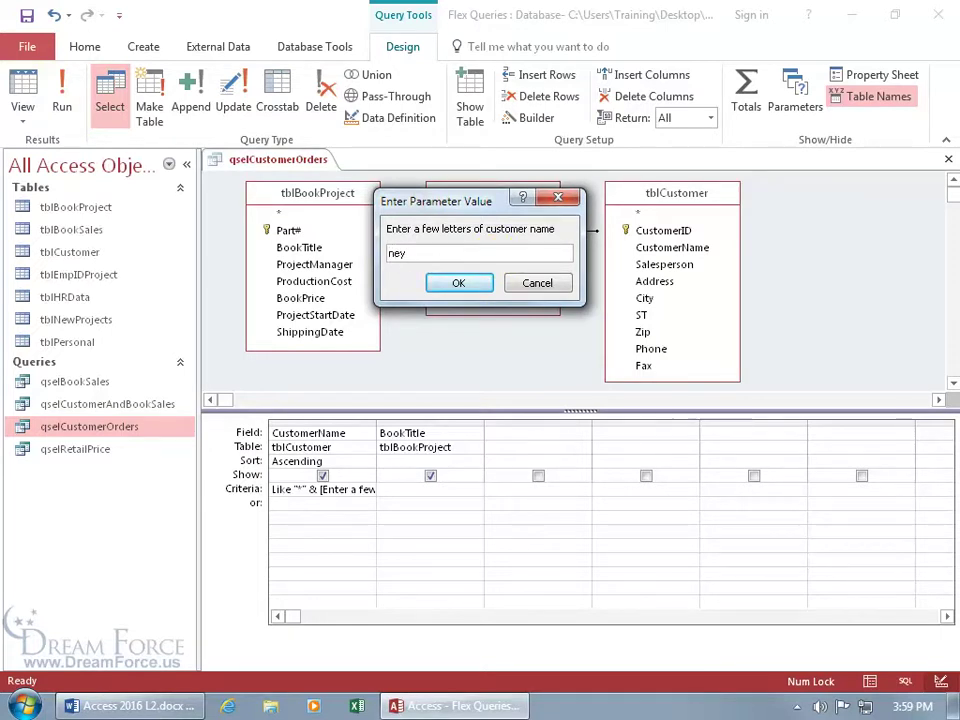
key("Return")
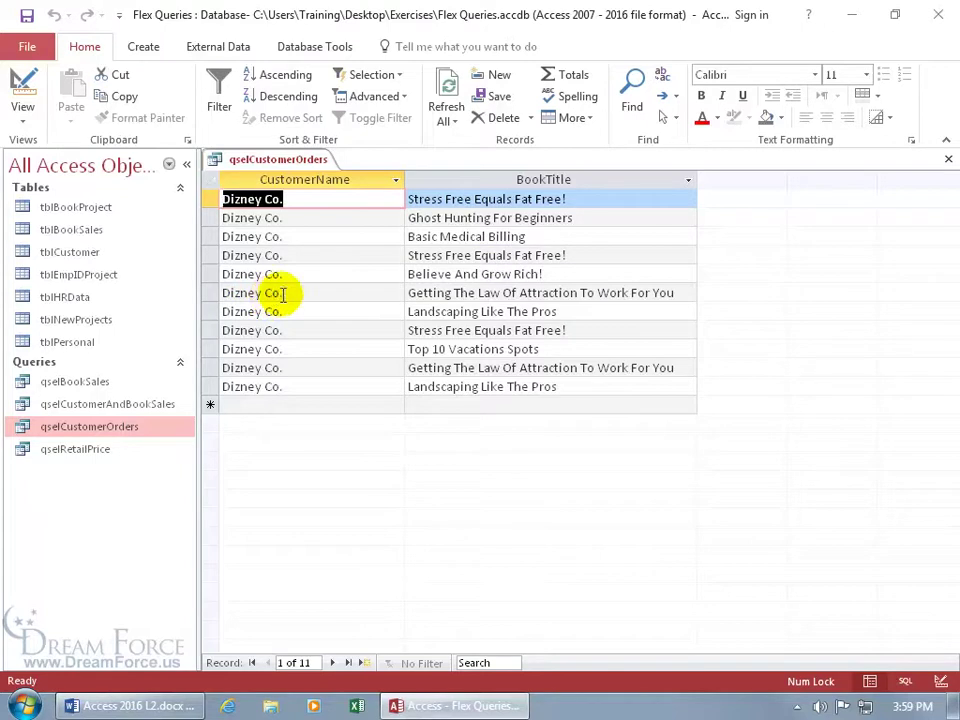
Add SalesDate from tblBookSales as a third field beside CustomerName and BookTitle.
left_click(26, 92)
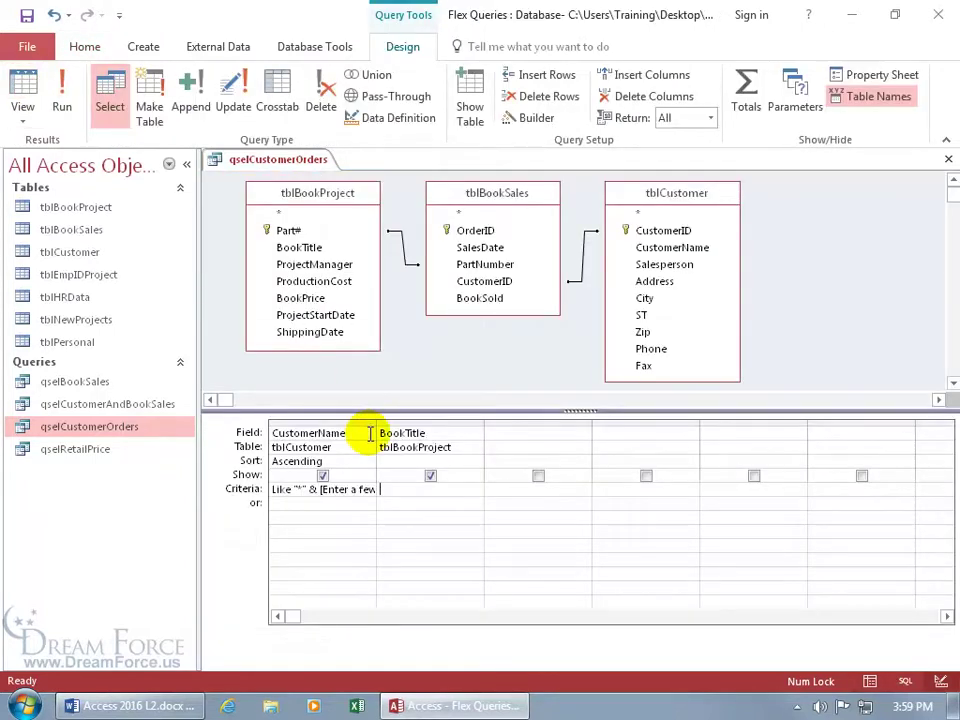
double_click(490, 248)
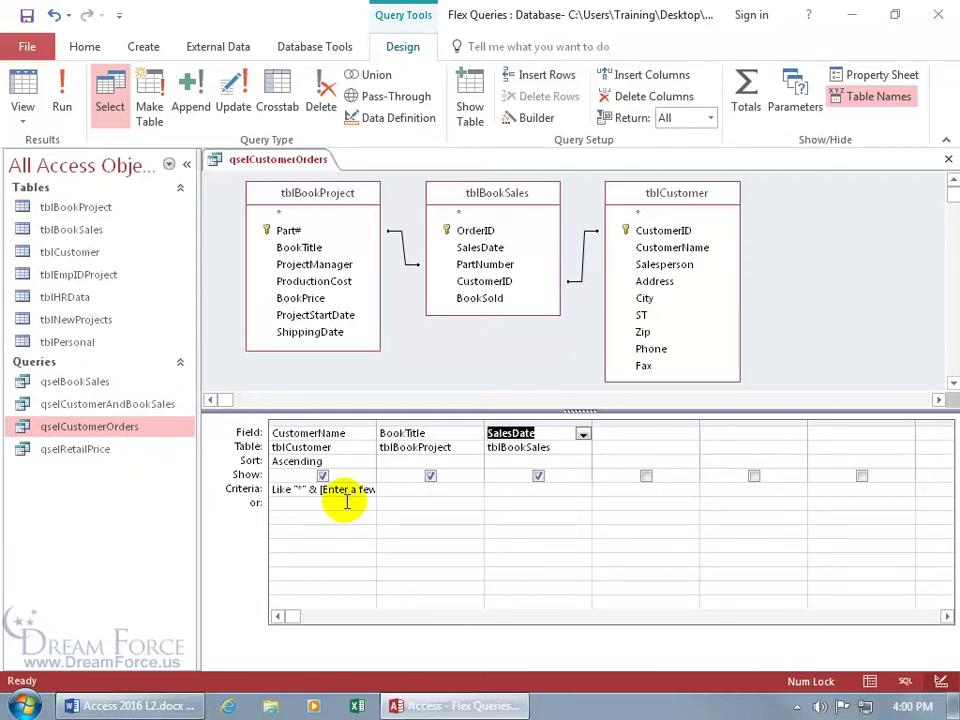
left_click(501, 493)
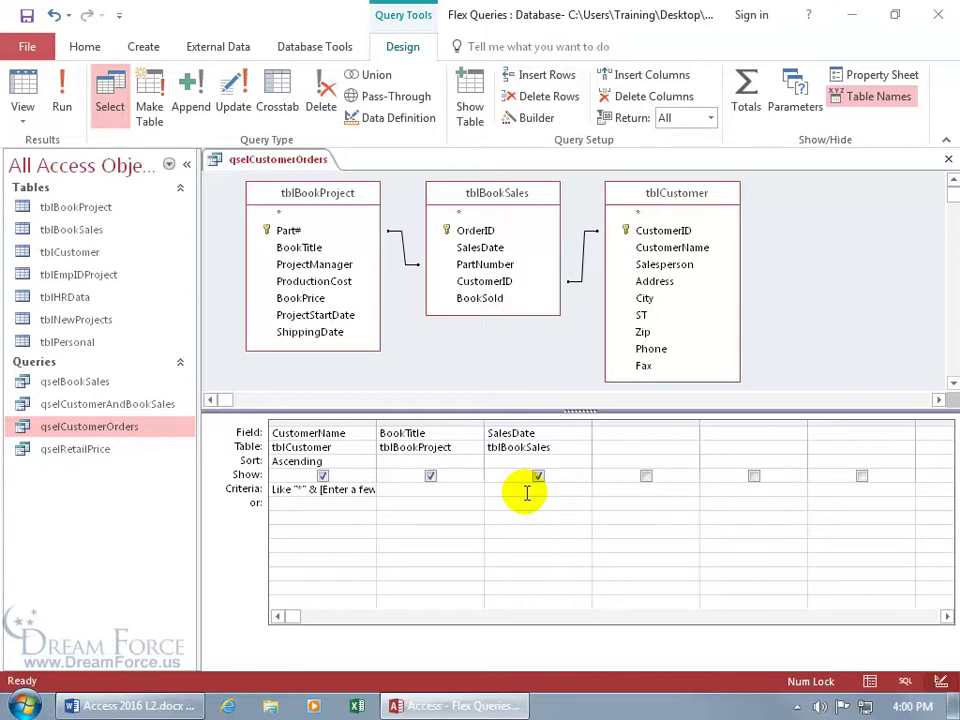
Set the SalesDate criterion to Between [Enter a start date:] and [Enter and end date:].
left_click(527, 492)
right_click(527, 492)
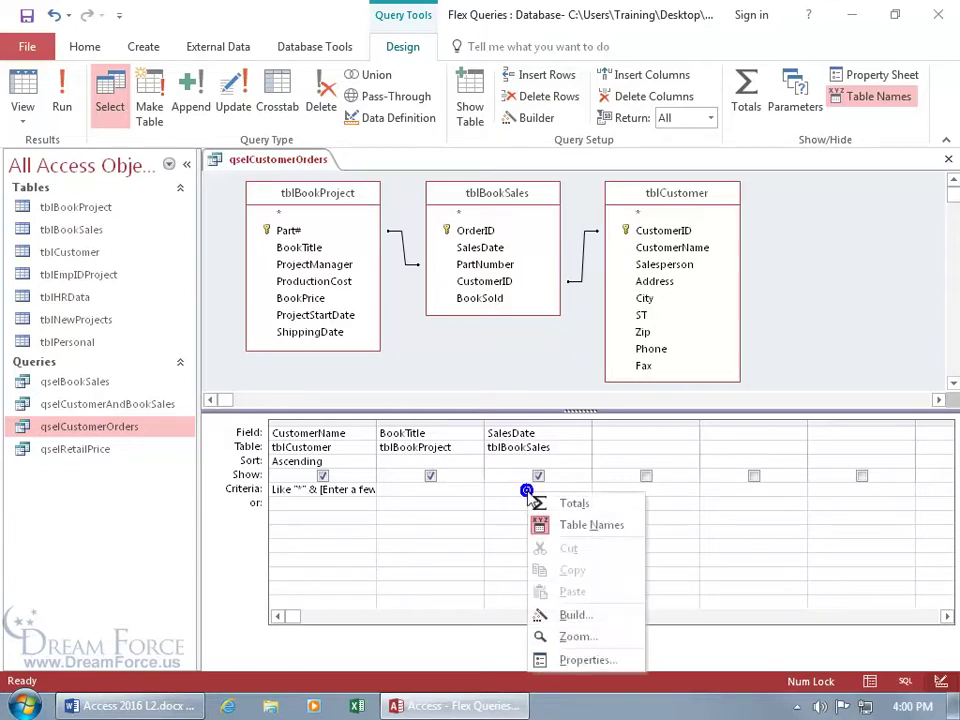
left_click(575, 640)
left_click(360, 196)
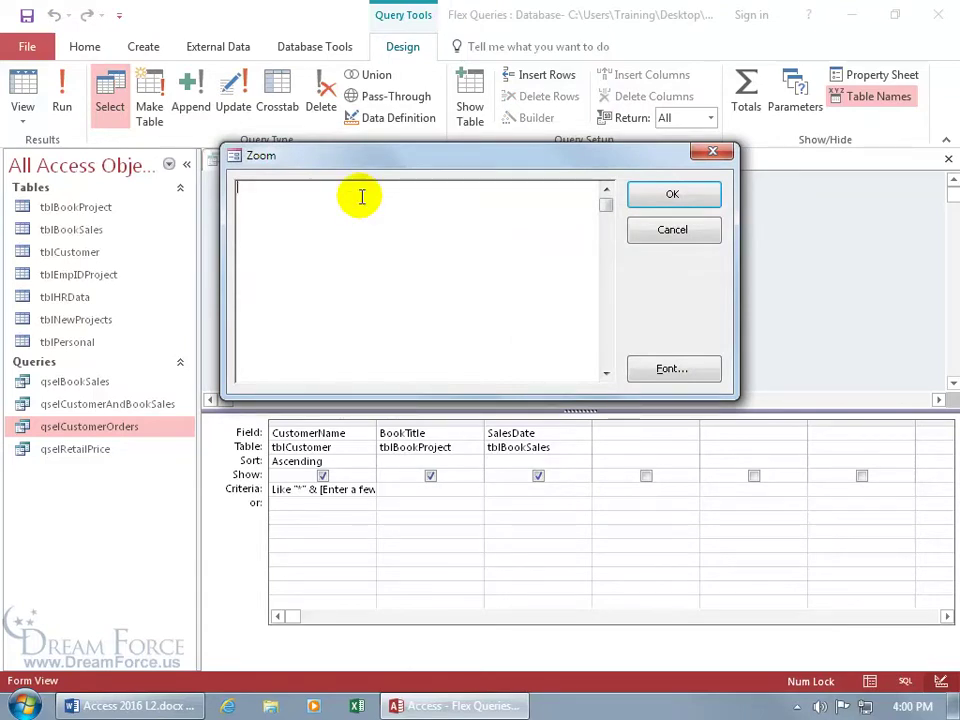
type("Between[Enter a ")
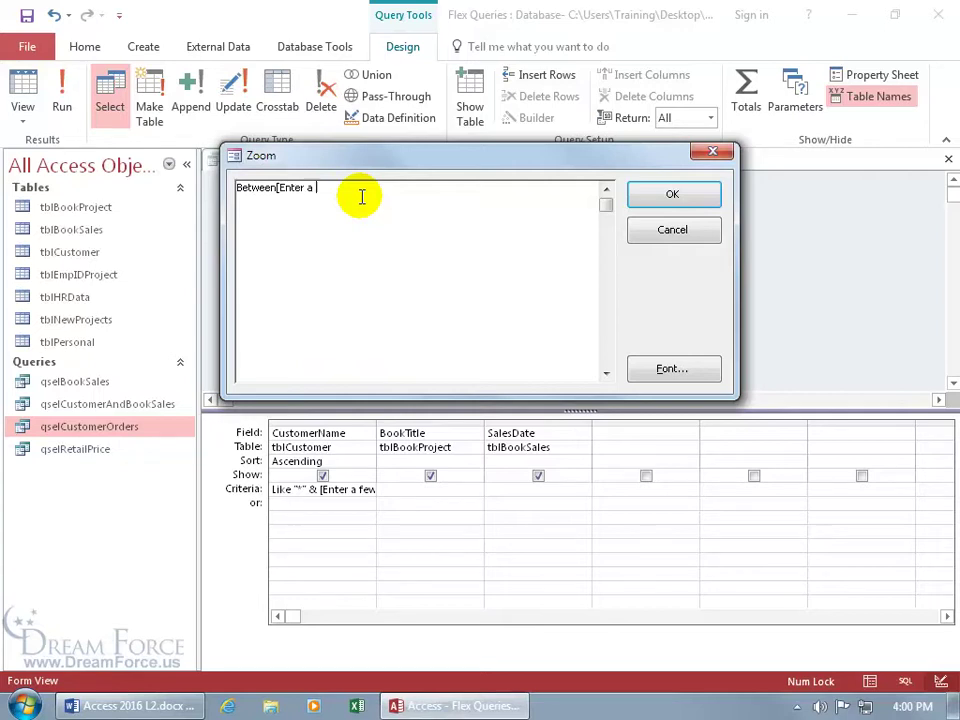
type("start date:]")
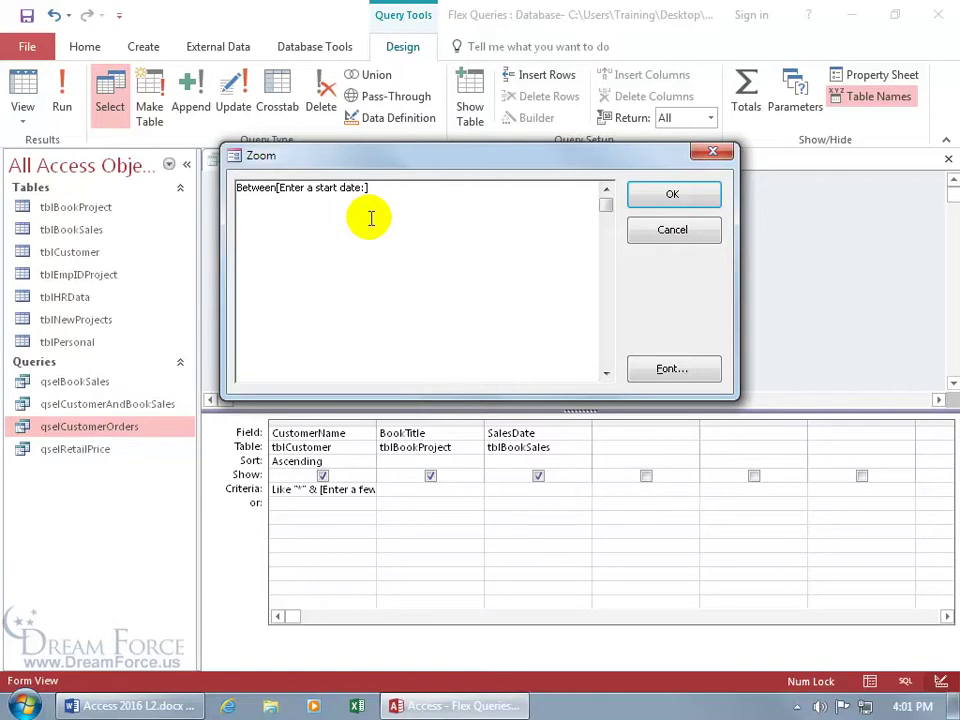
type("and")
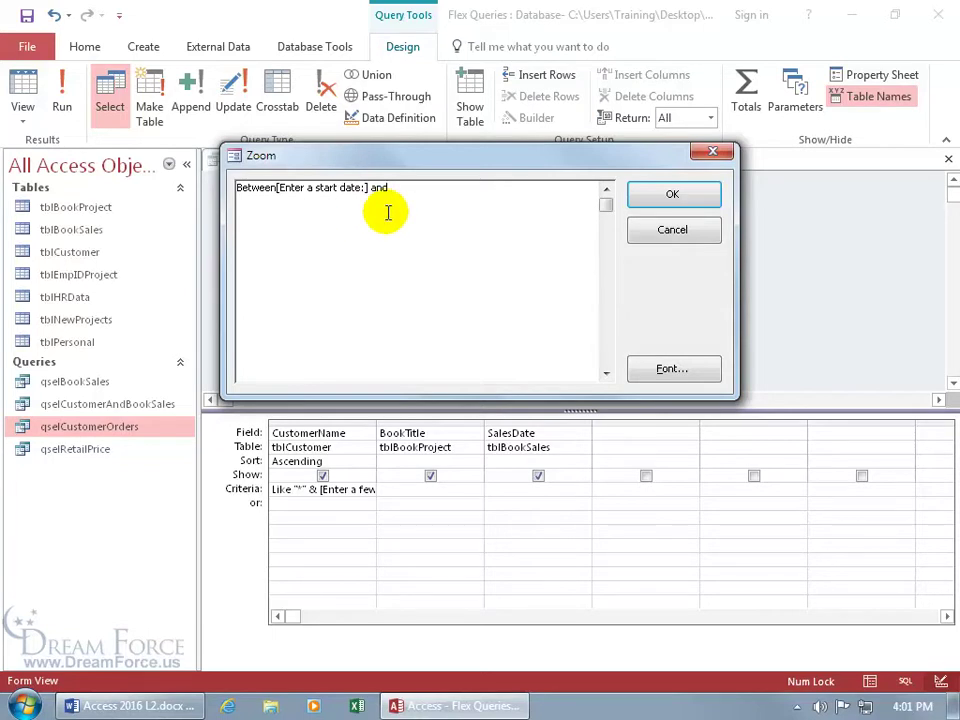
type(" [")
type("Enter and end date:]")
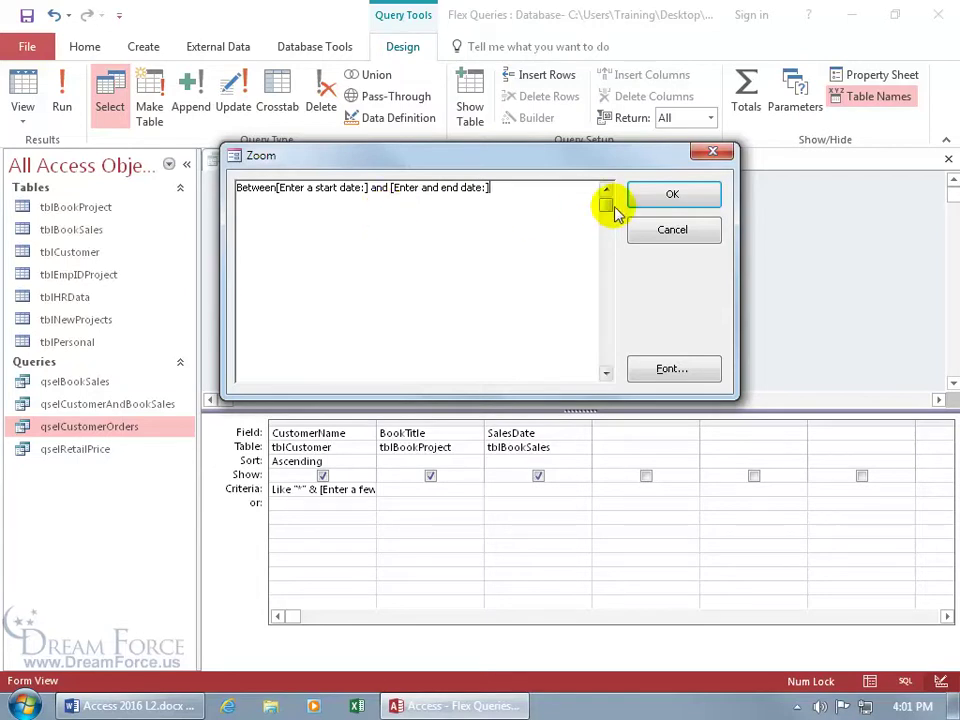
left_click(643, 197)
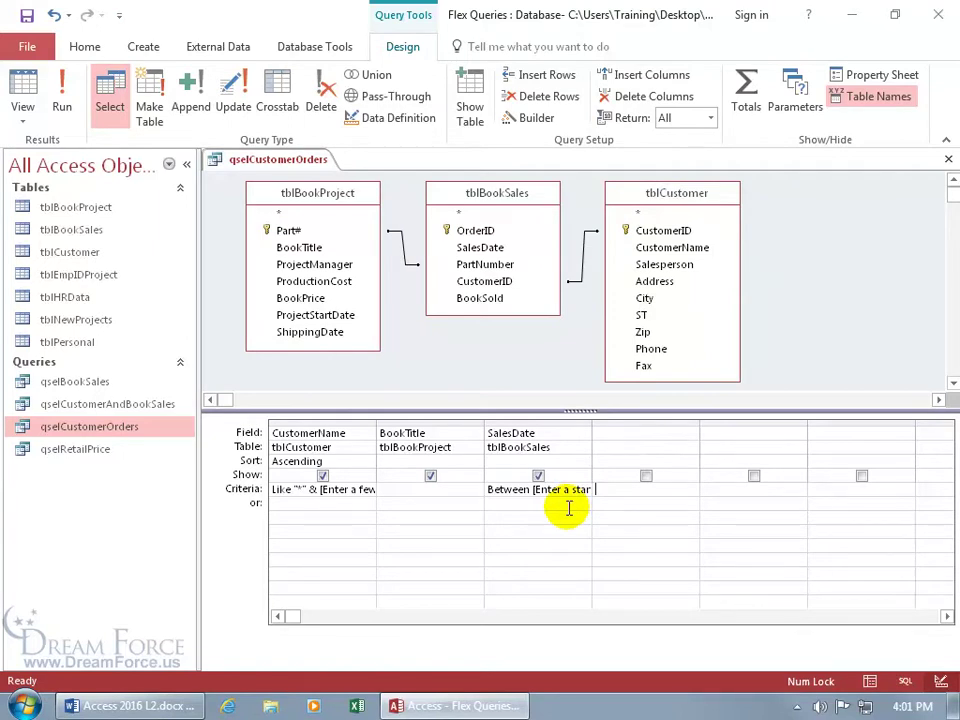
Run the query with gh, 8/1/08 and 10/31/08, returning four Ghost Hunters America orders.
left_click(62, 89)
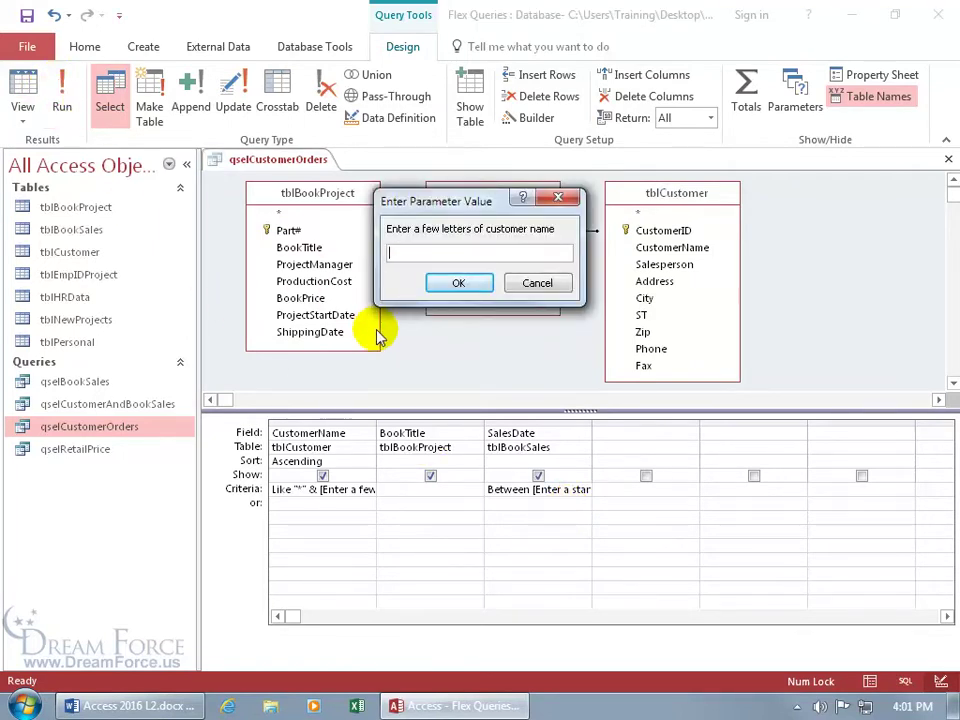
left_click(530, 283)
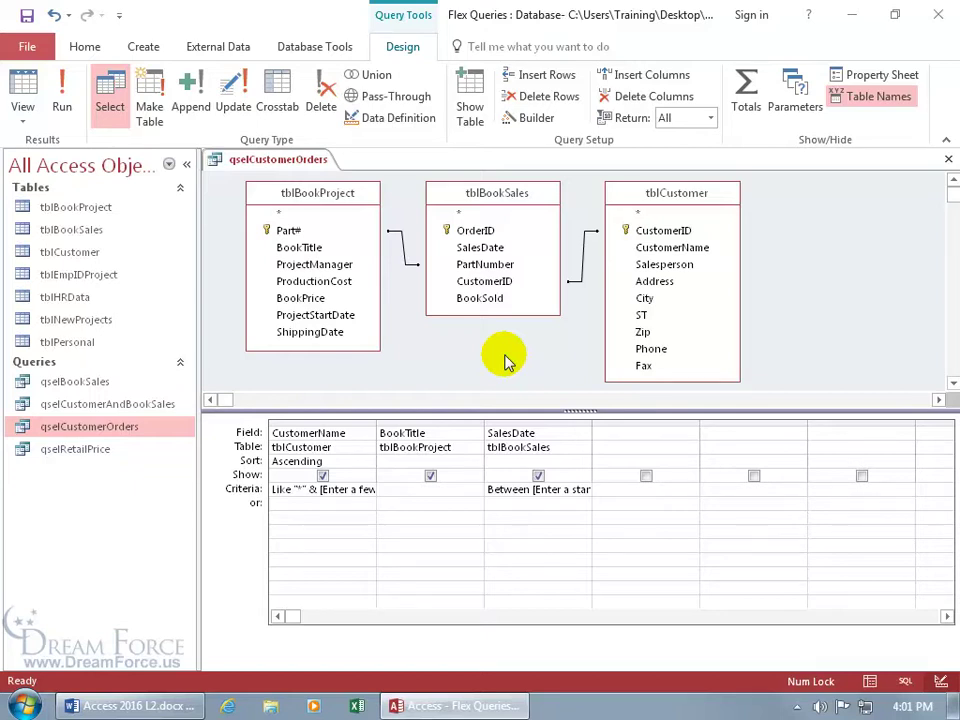
left_click(62, 92)
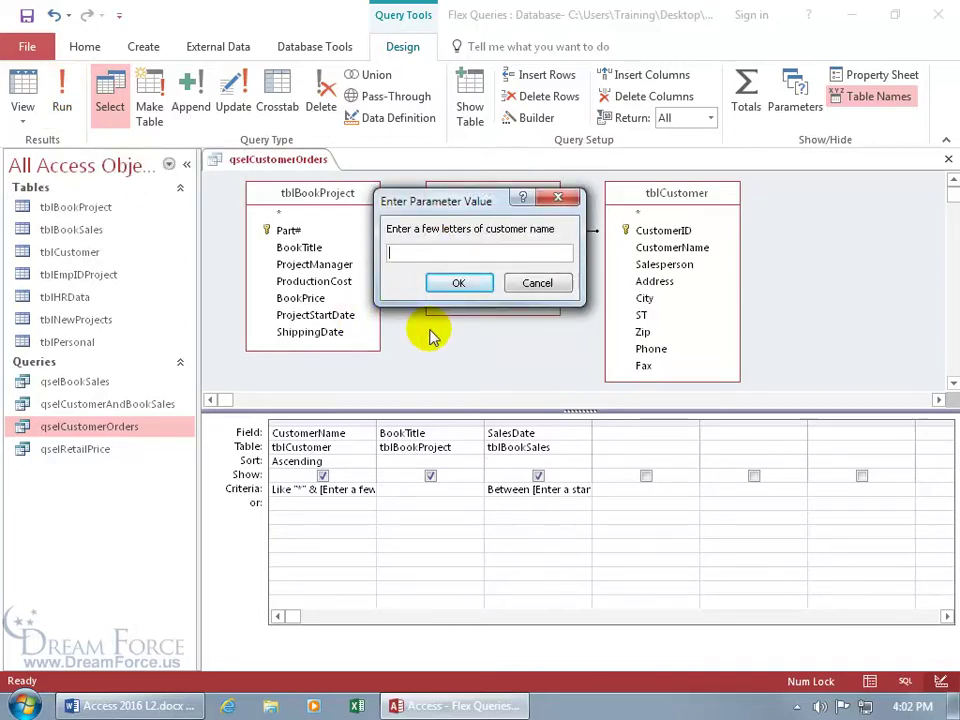
type("gh")
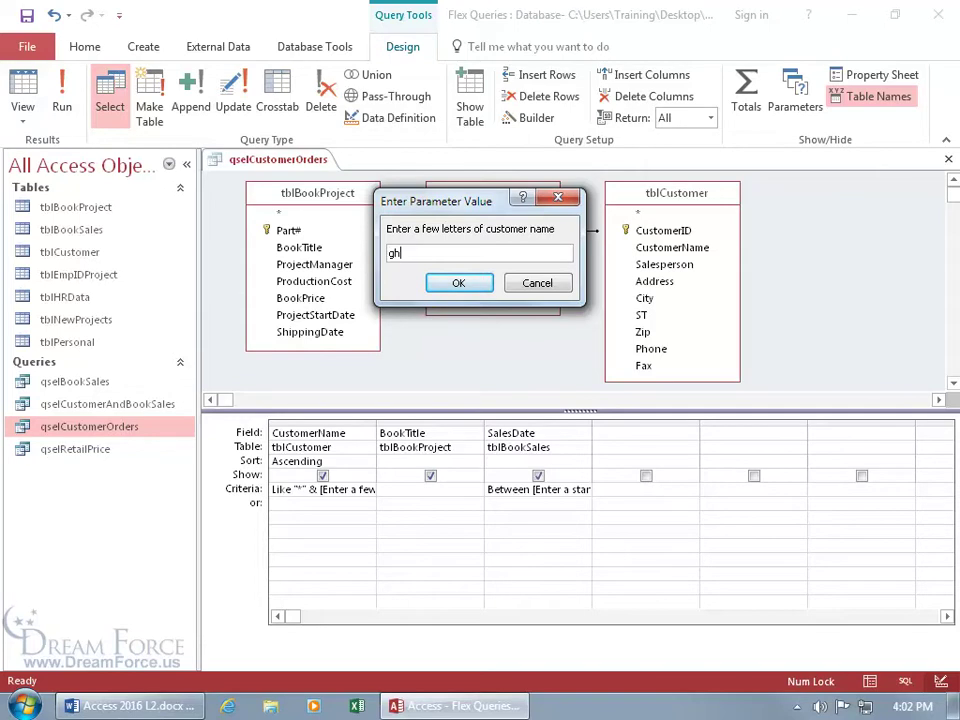
key("Return")
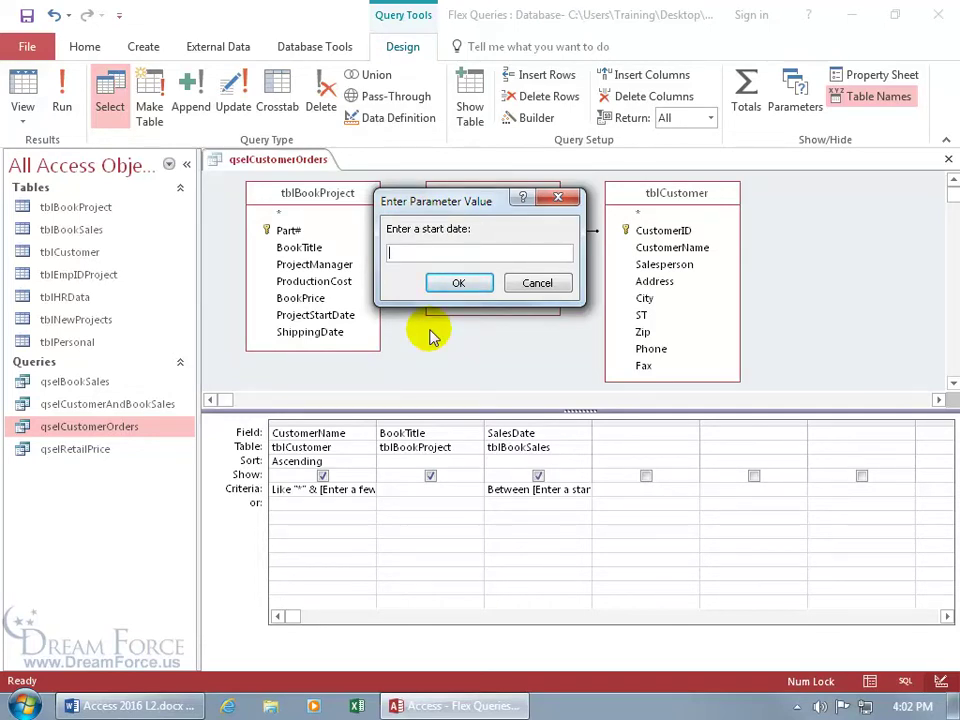
type("8/1/08")
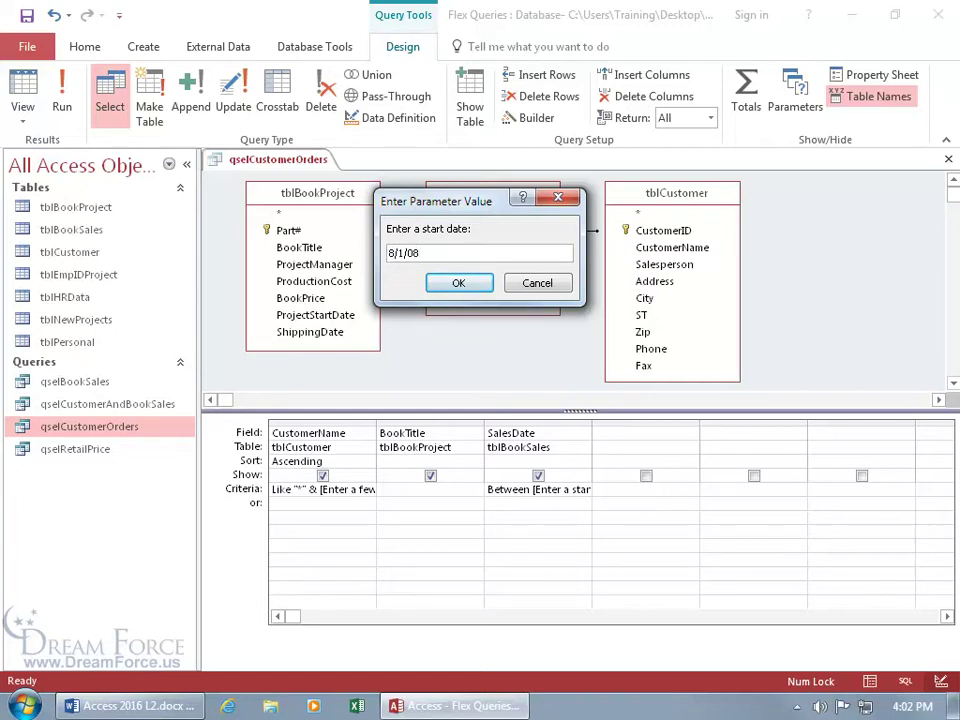
key("Return")
type("1")
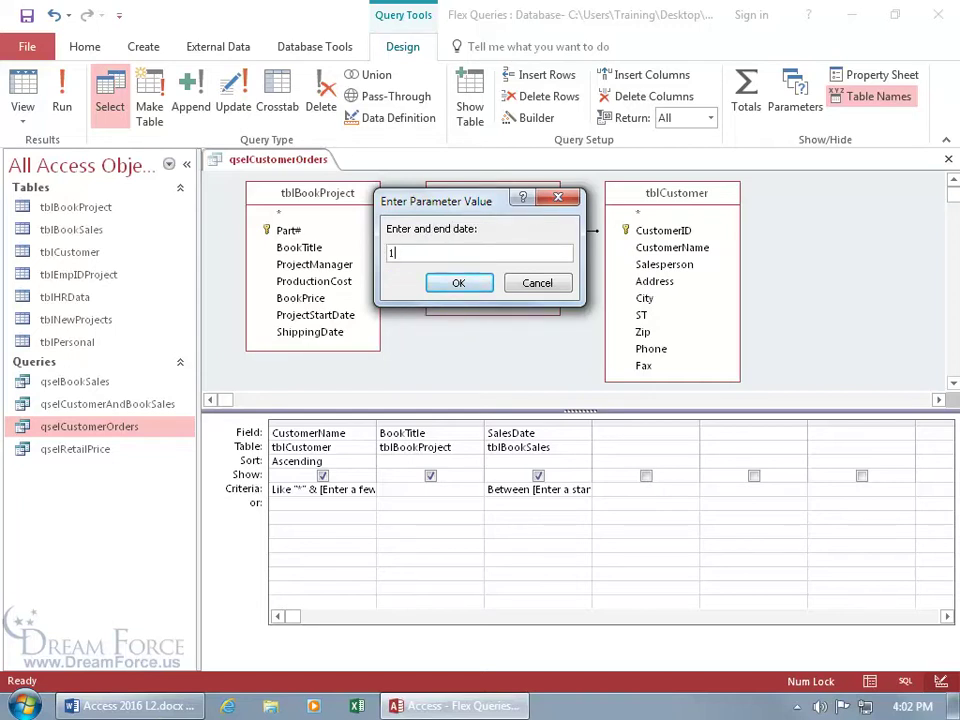
type("0/31/08")
key("Return")
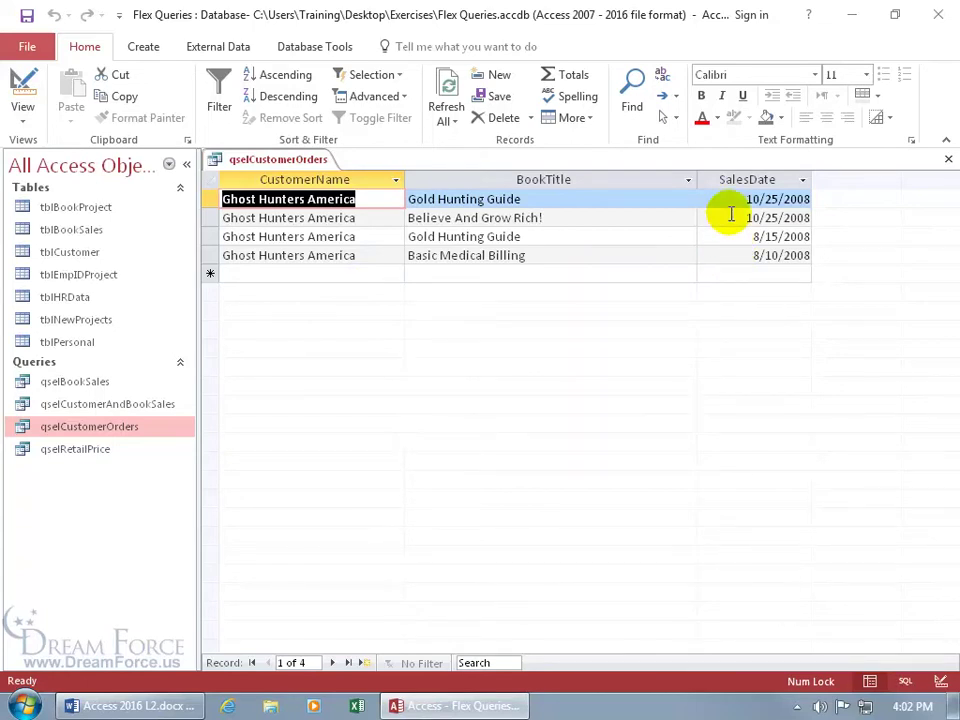
In Design View, delete the SalesDate Between date-range criterion from the query.
right_click(293, 162)
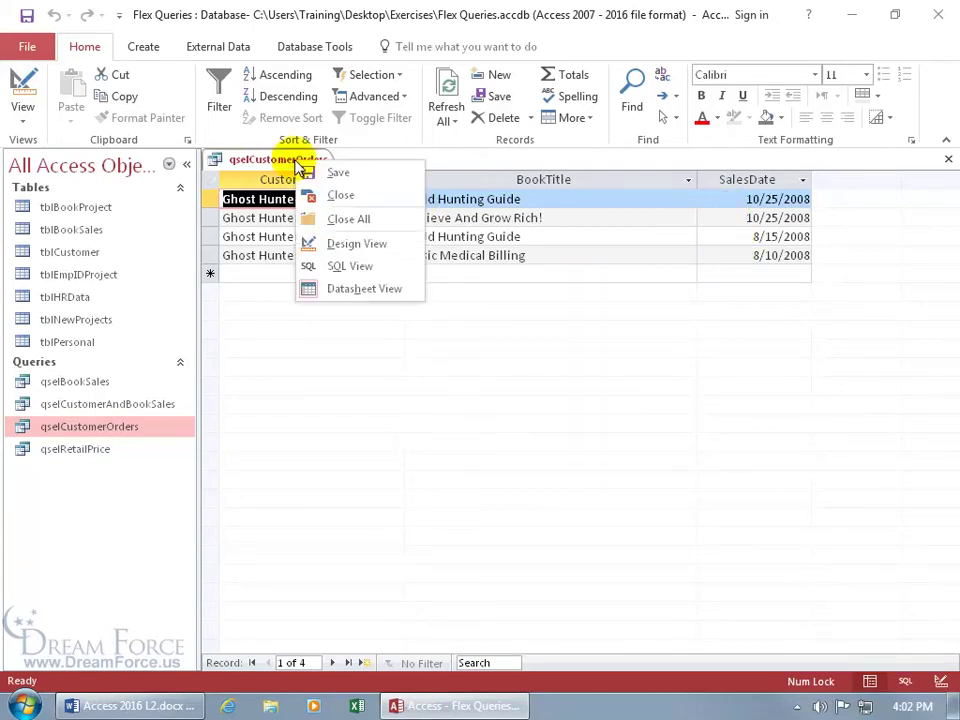
left_click(345, 244)
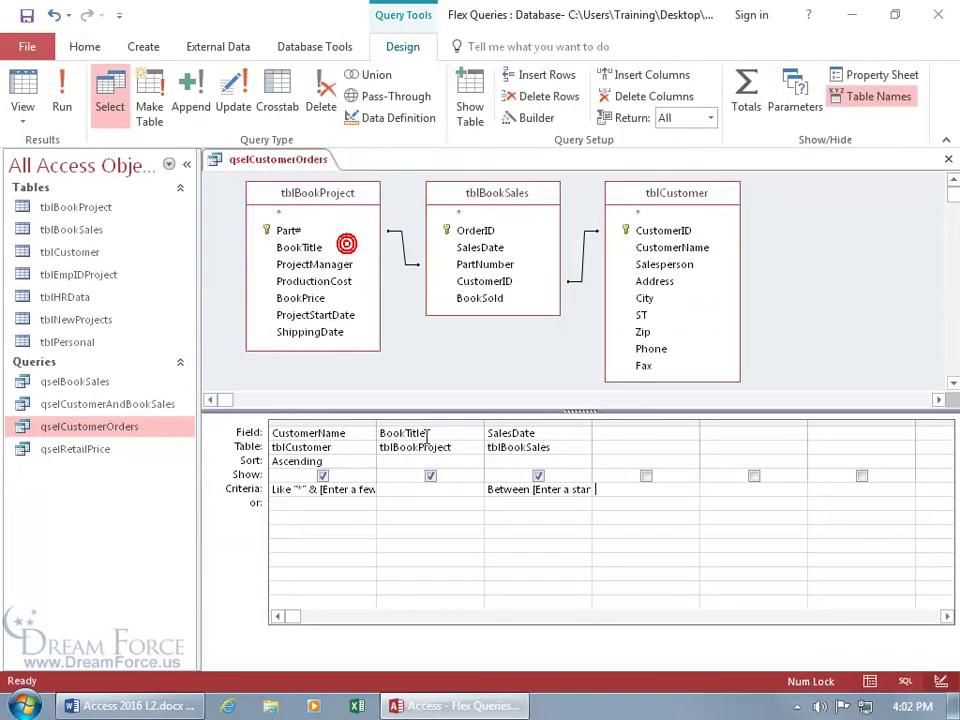
left_click(497, 489)
left_click_drag(488, 489, 676, 490)
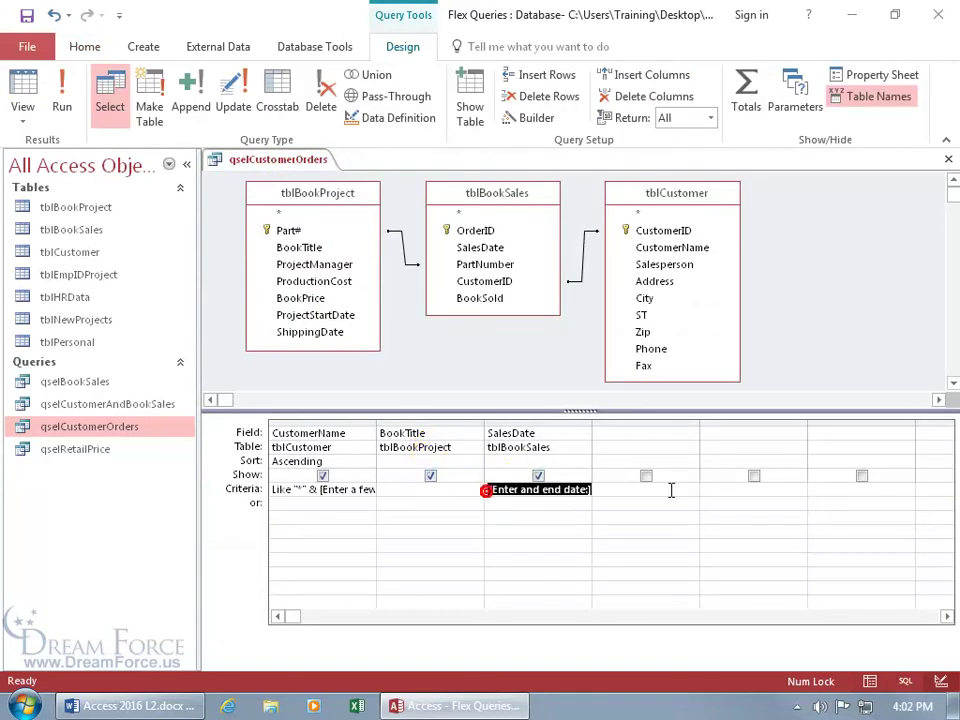
key("Delete")
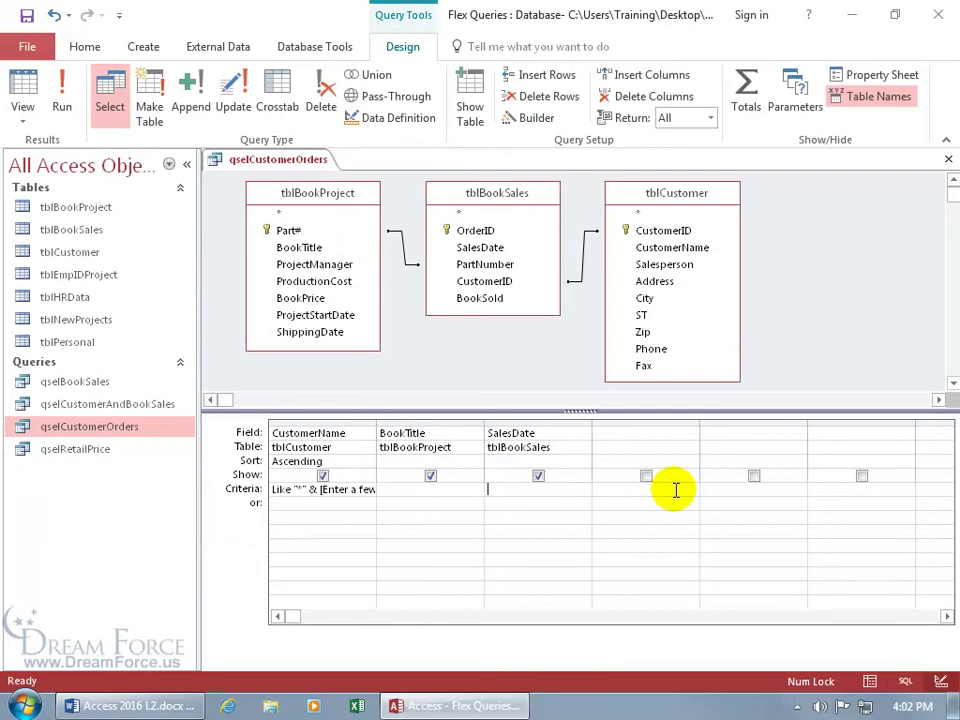
Run the query with 'gh' as the customer name, listing all nine Ghost Hunters America orders.
left_click(62, 95)
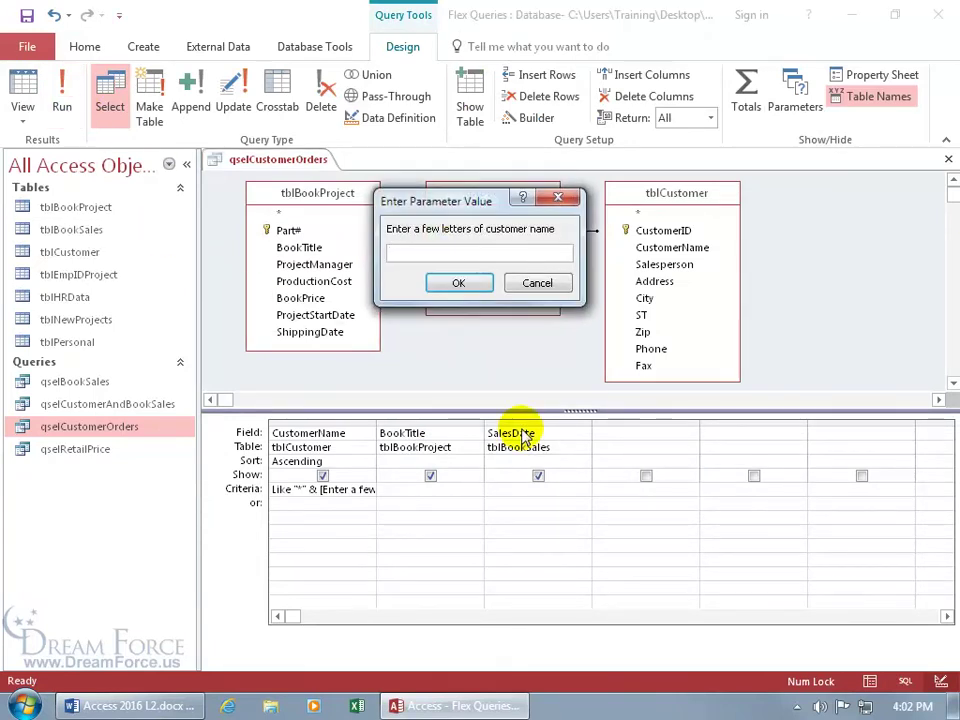
type("gh")
key("Return")
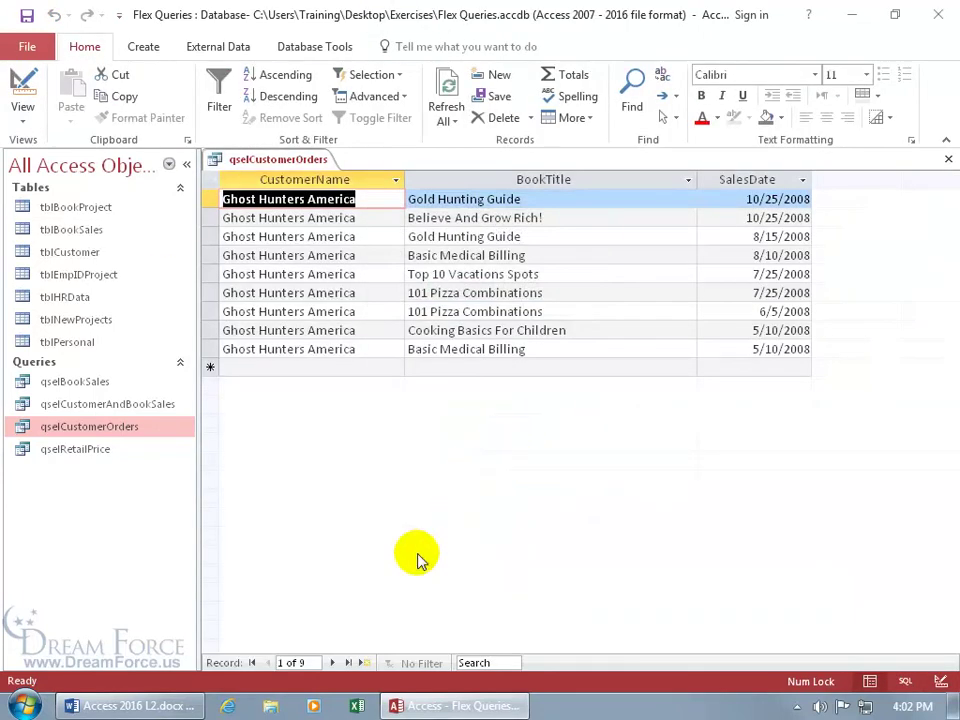